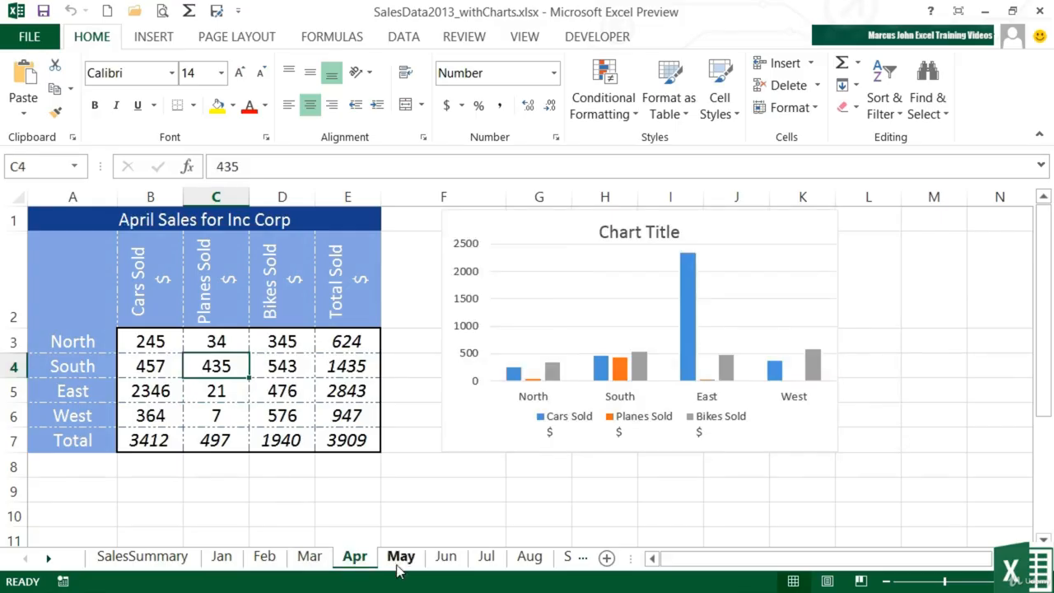
Step: Switch to the May sheet and look over the cars, planes and bikes sales figures in B3:D6
click(401, 558)
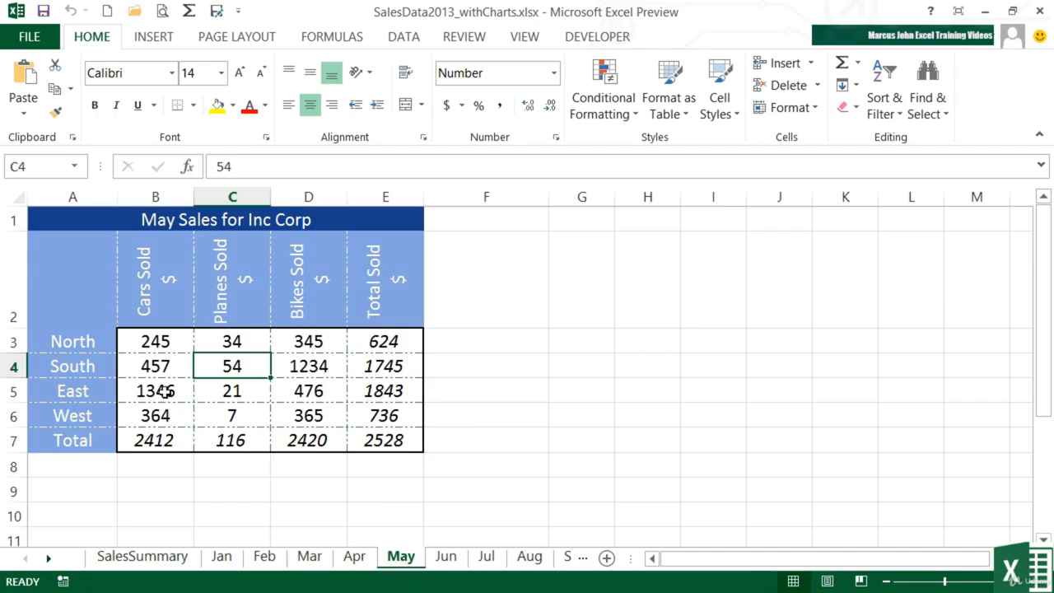
drag(159, 341, 284, 341)
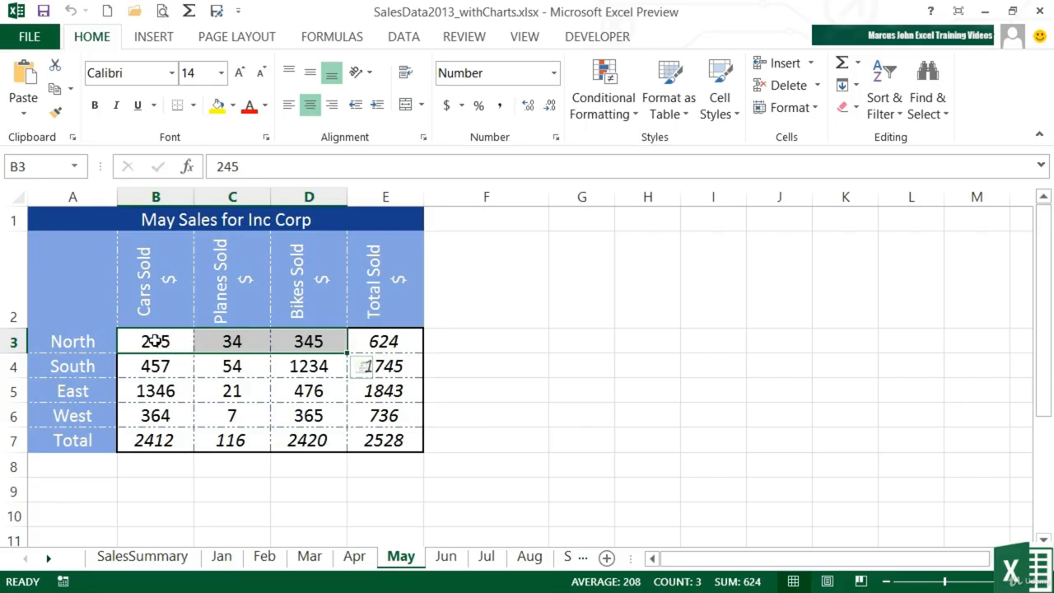
drag(153, 341, 308, 415)
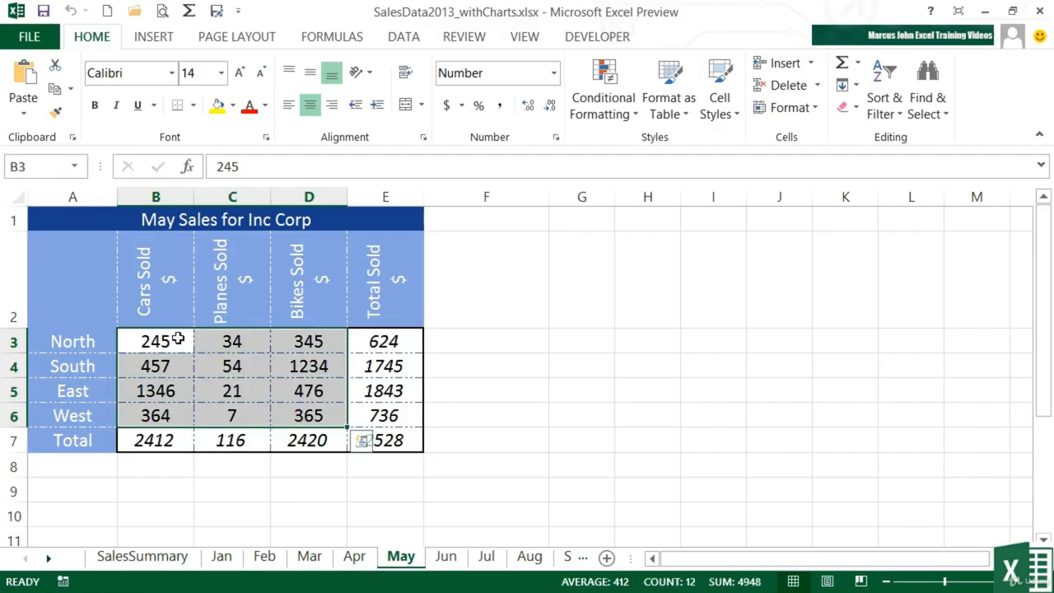
click(169, 342)
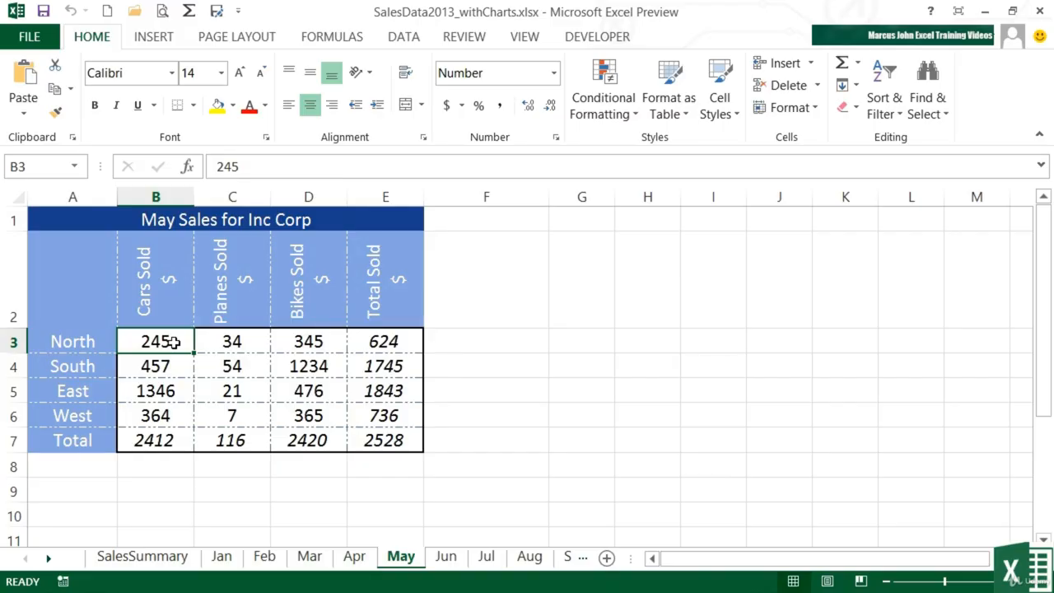
Step: Insert a pie chart from the region names and Cars Sold figures in A3:B6
drag(82, 341, 142, 415)
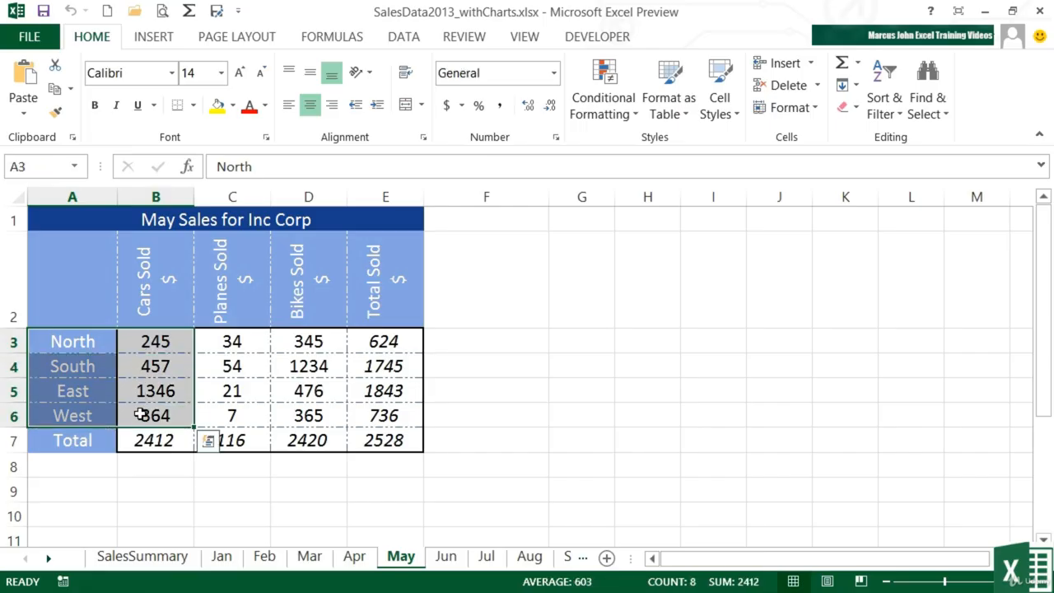
click(154, 37)
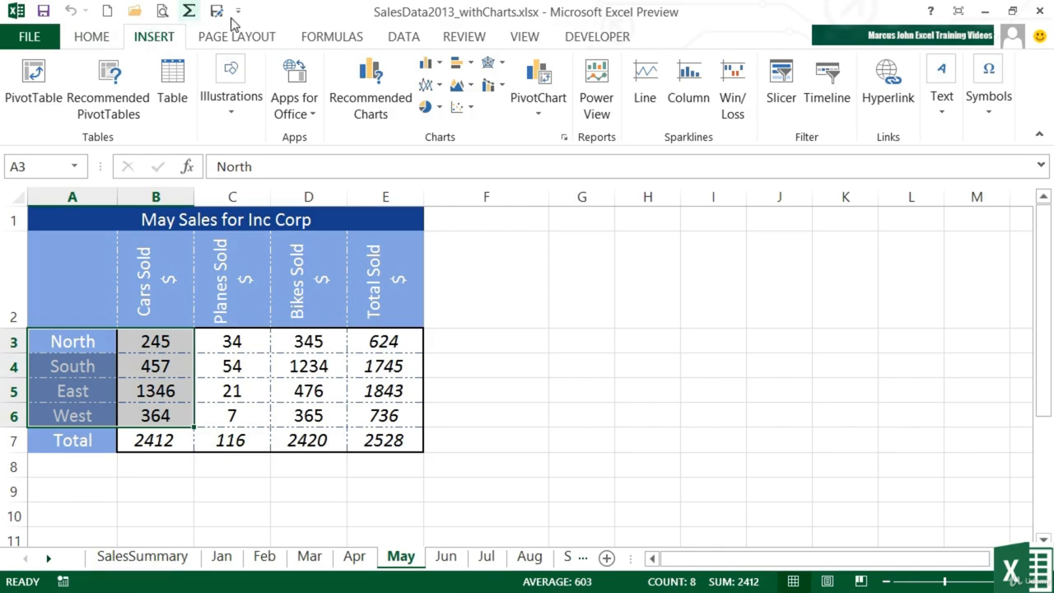
click(372, 104)
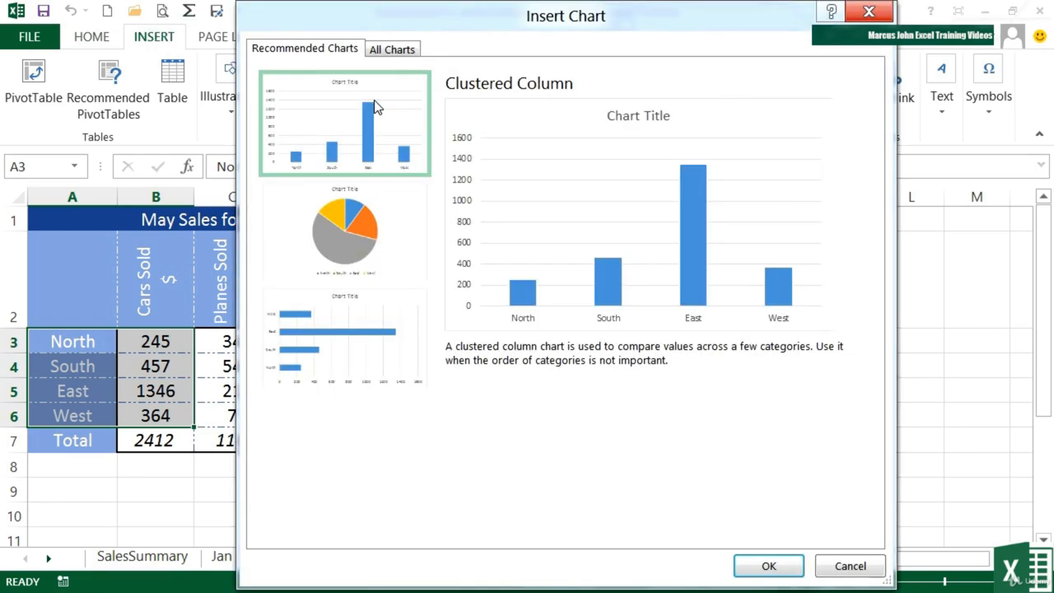
click(352, 239)
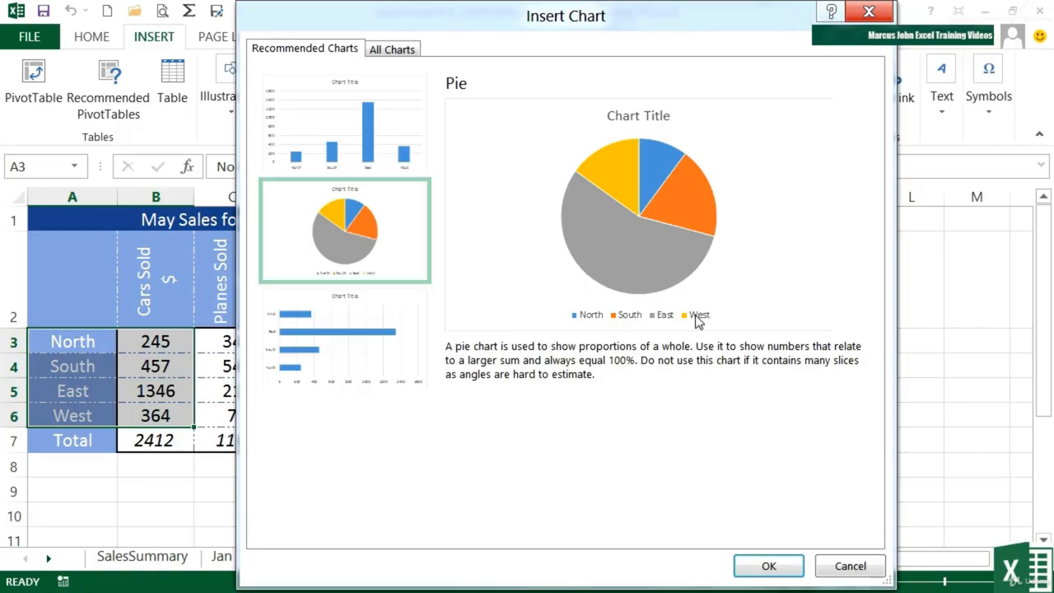
click(768, 566)
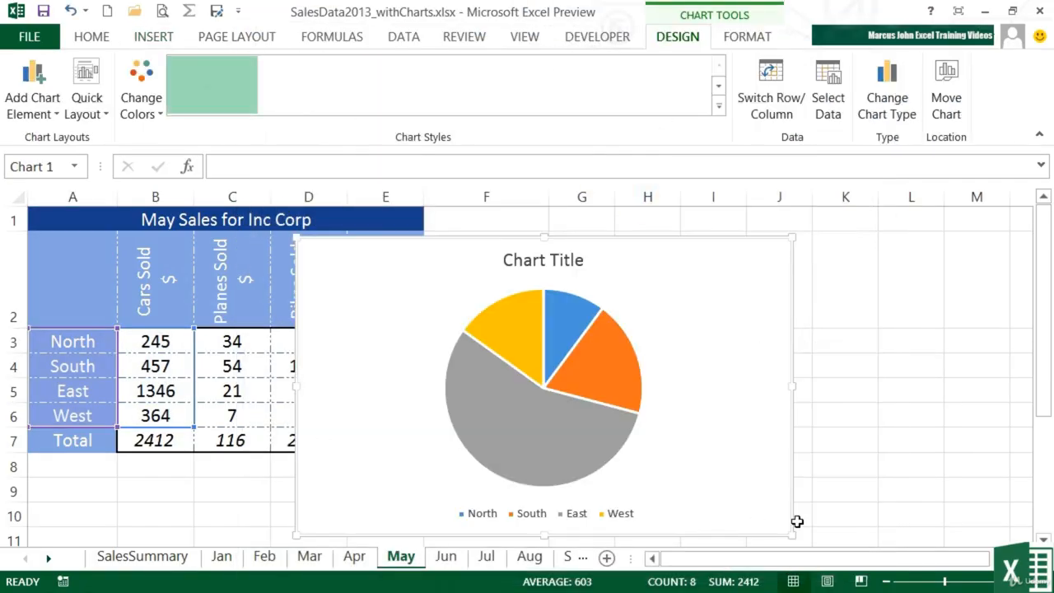
Step: Move the pie chart beside the table, shrink it to about 2.87" by 4.75", and keep the first chart style
drag(756, 459, 906, 437)
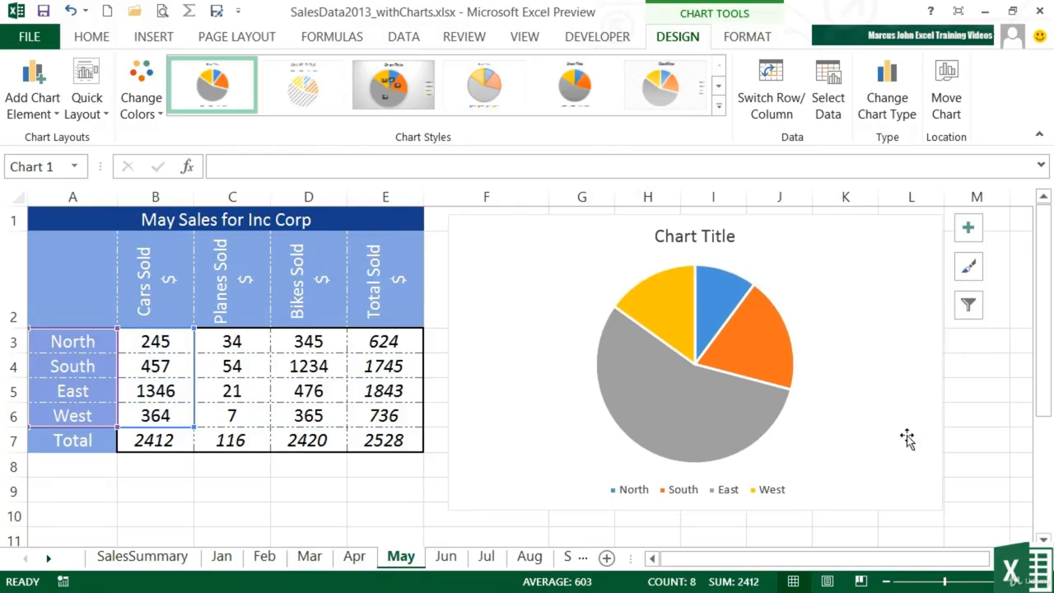
drag(944, 511, 918, 498)
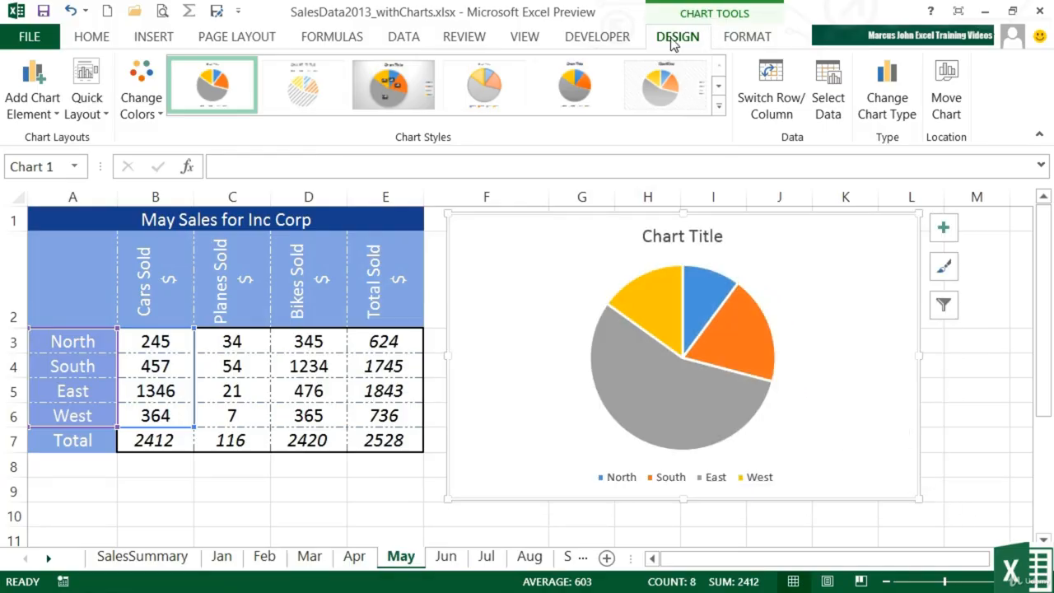
click(718, 105)
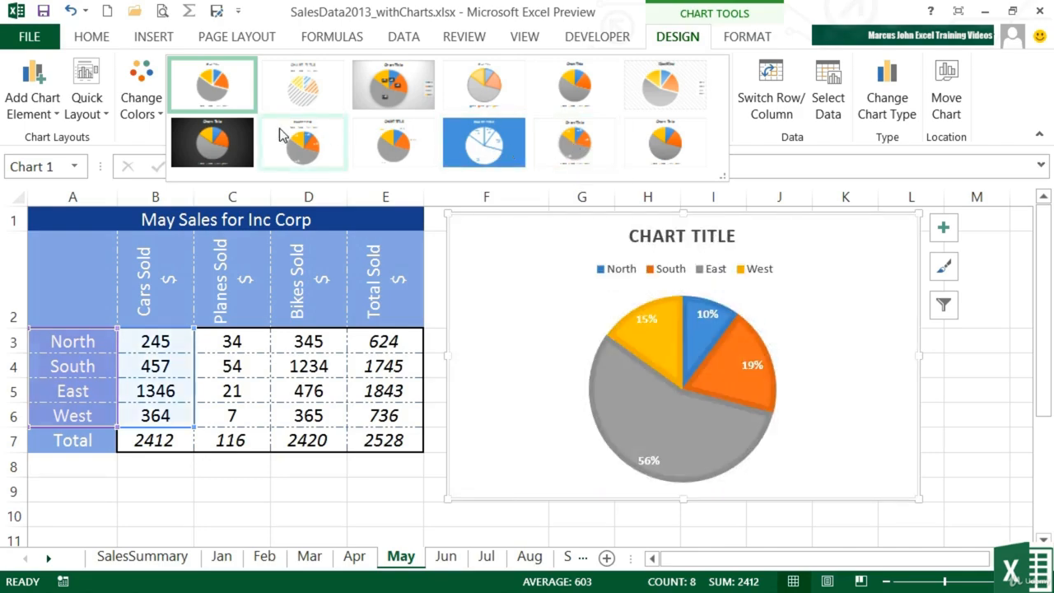
click(220, 93)
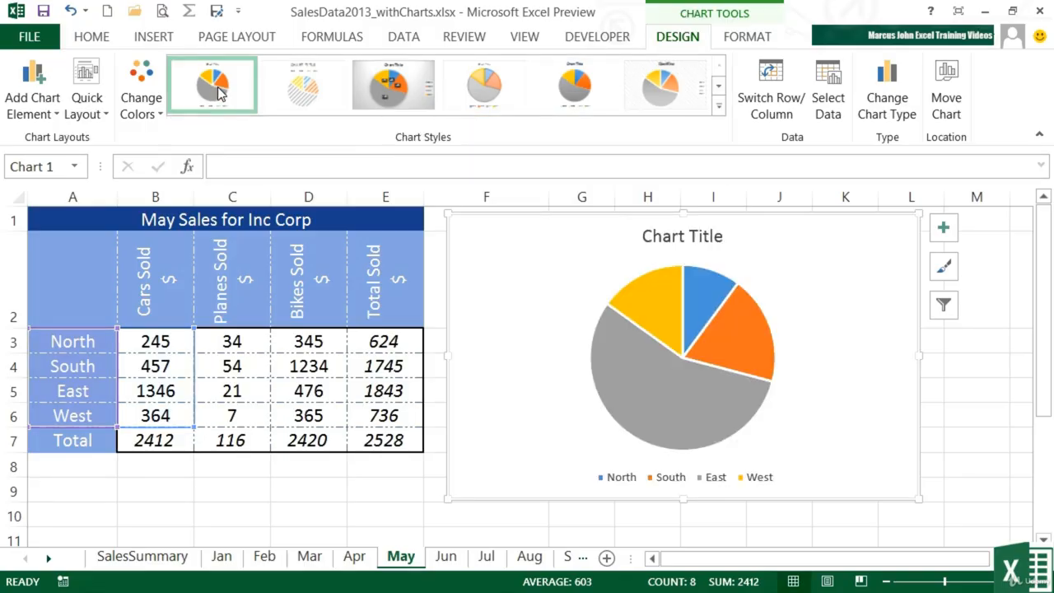
Step: Compare the pie chart subtypes and change the chart type to 3-D Pie
click(879, 105)
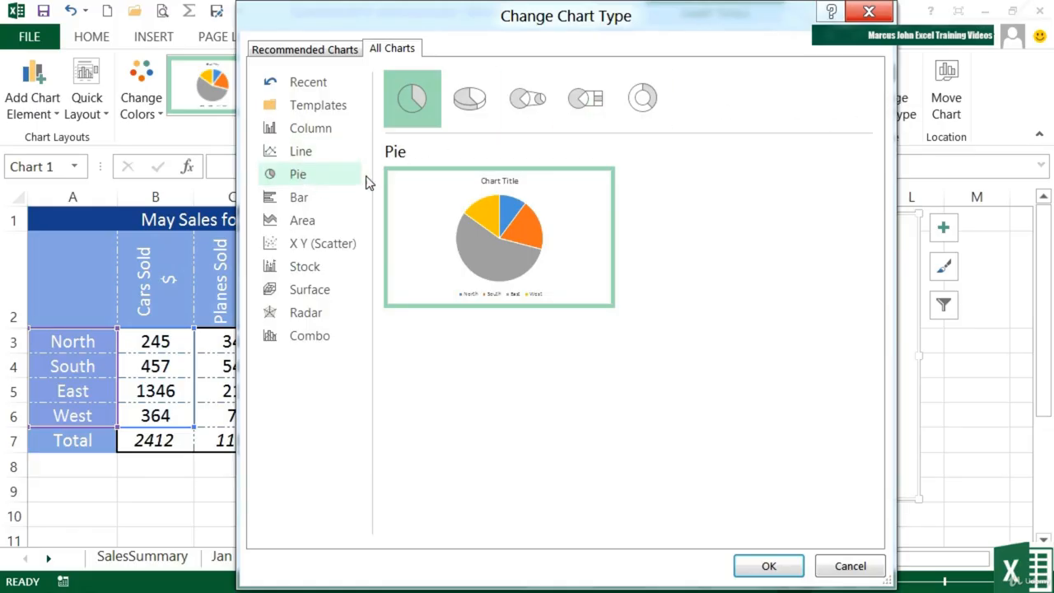
click(476, 105)
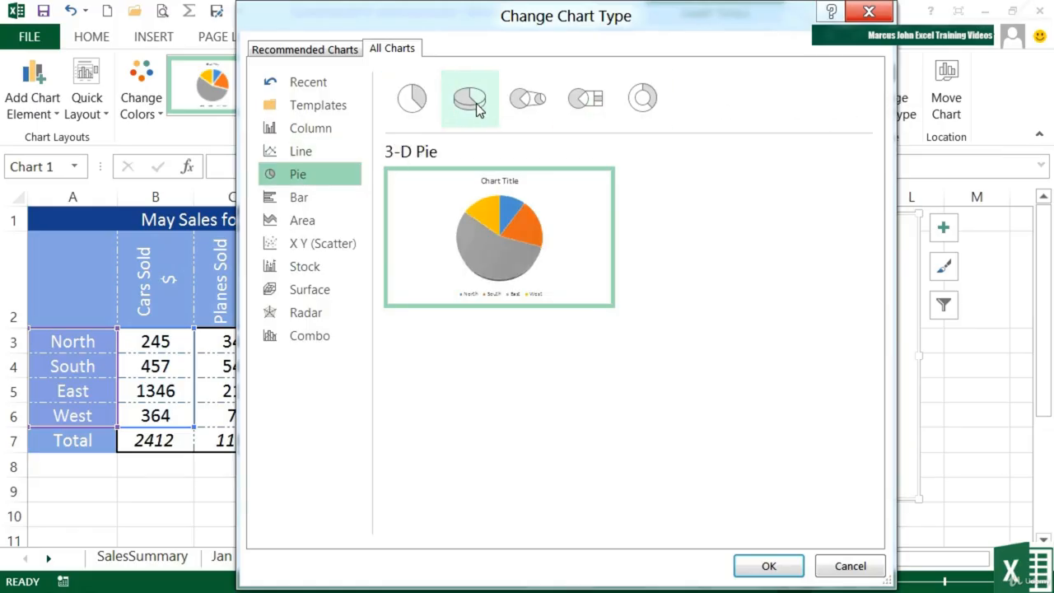
click(523, 105)
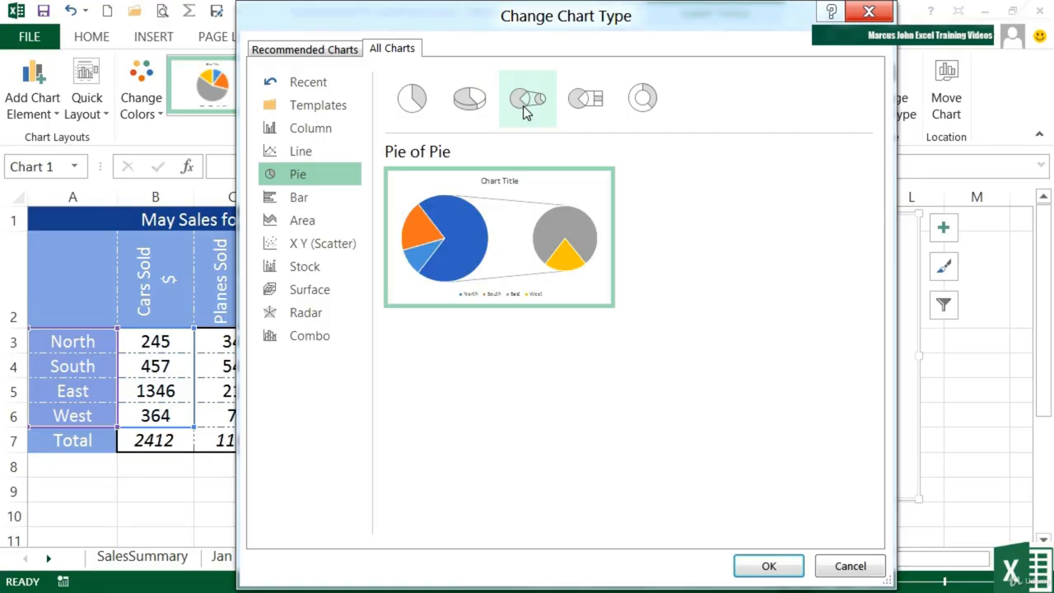
mouse_move(520, 200)
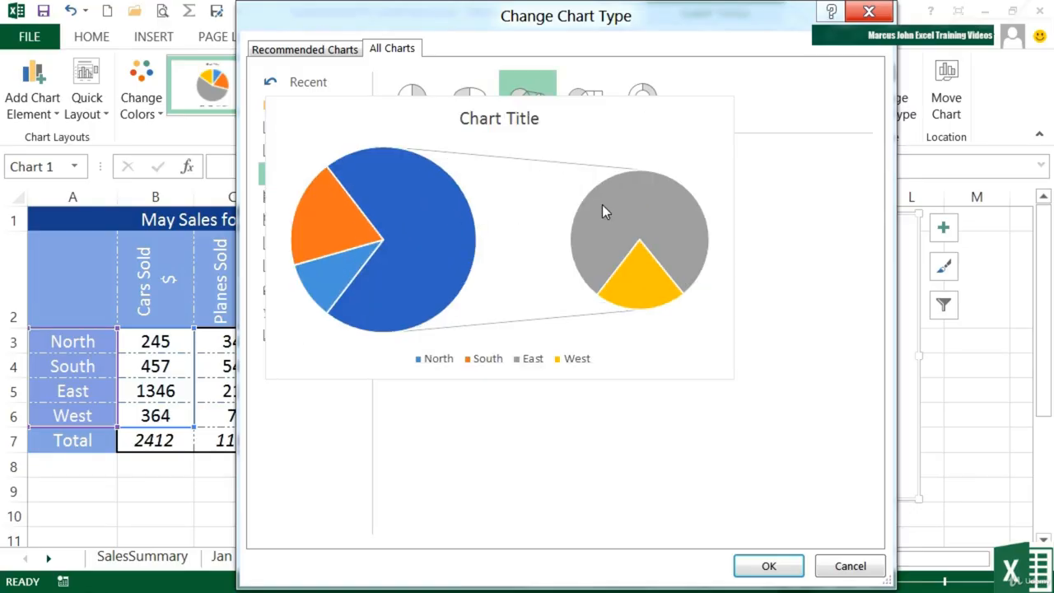
click(587, 107)
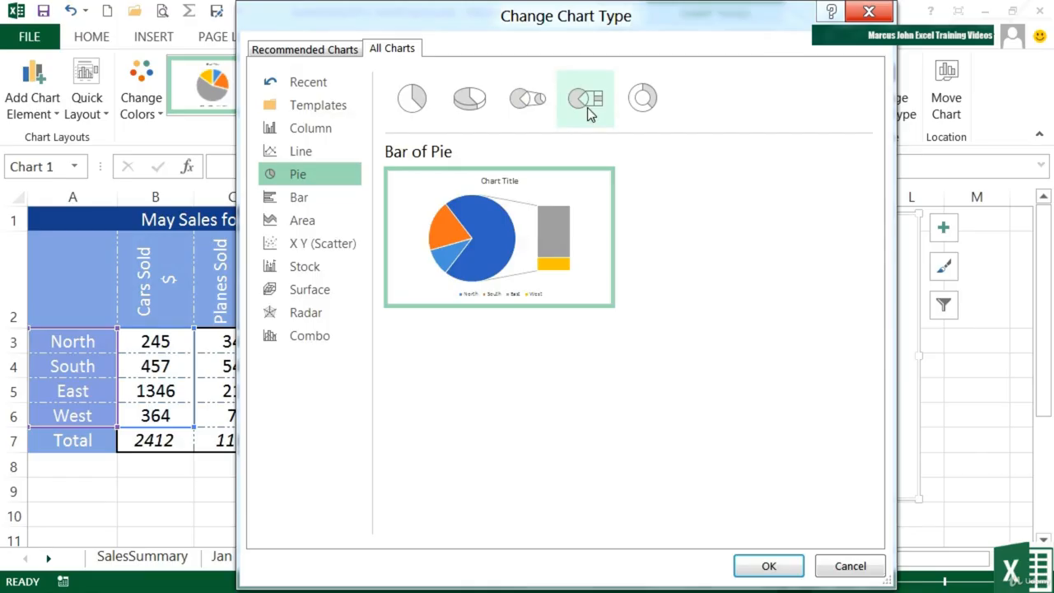
click(643, 113)
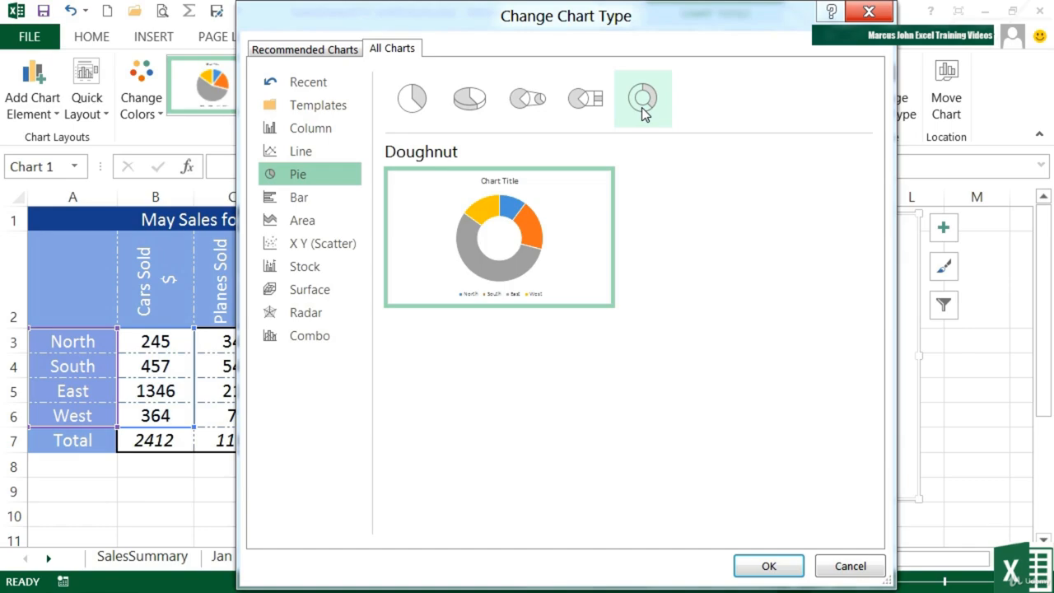
click(467, 106)
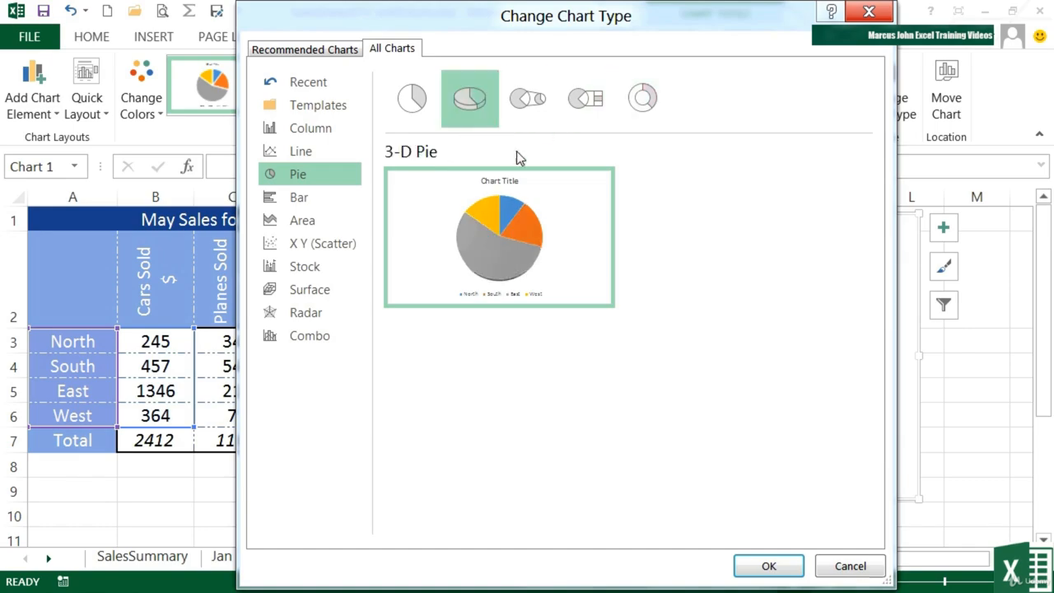
mouse_move(532, 236)
click(796, 567)
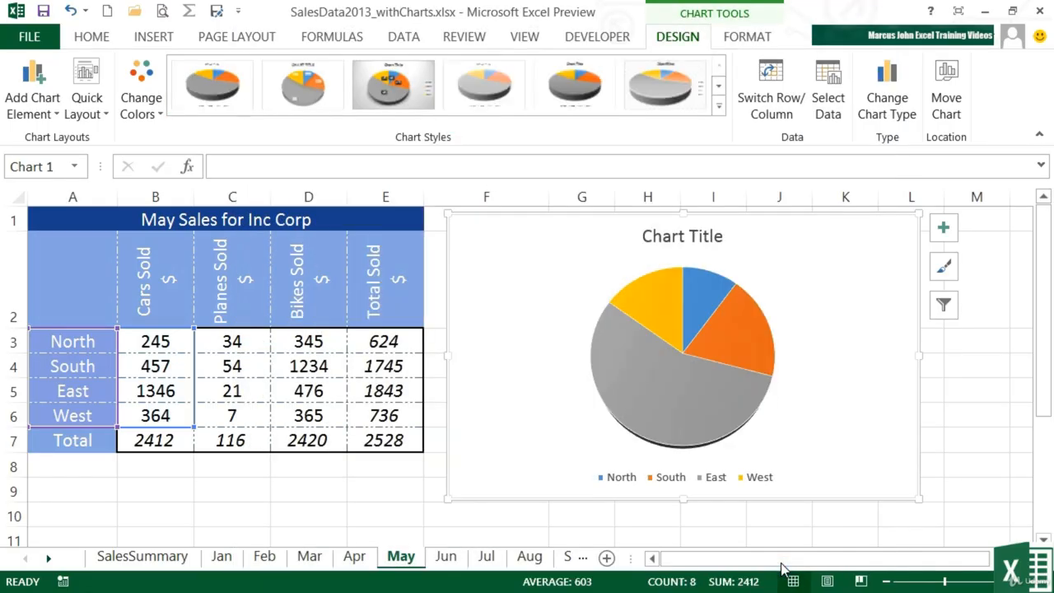
Step: Apply the last available chart style, a thick tilted pie with a bold title, to the 3-D pie chart
click(843, 412)
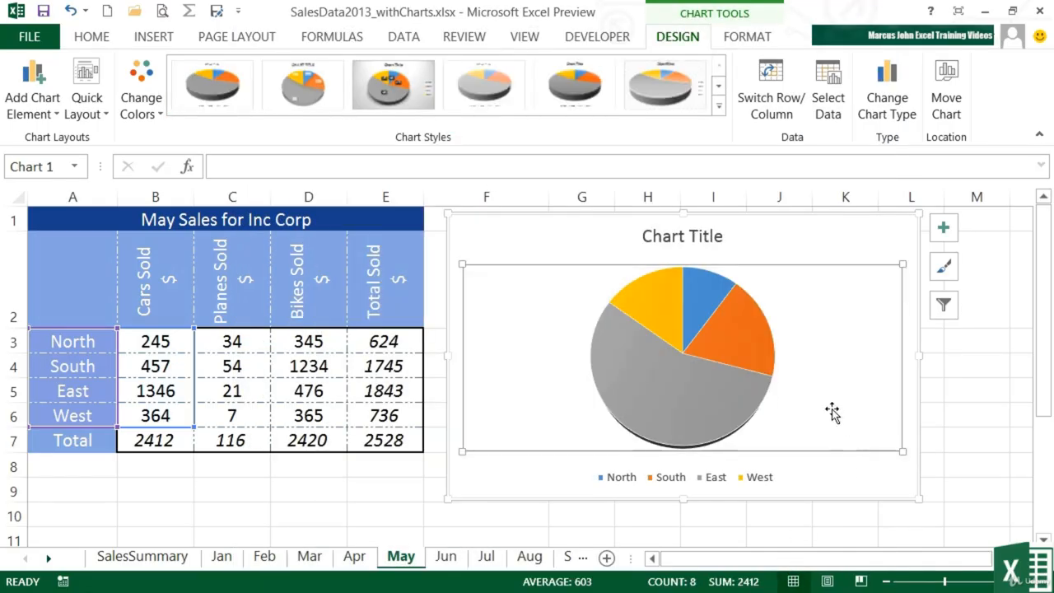
click(719, 105)
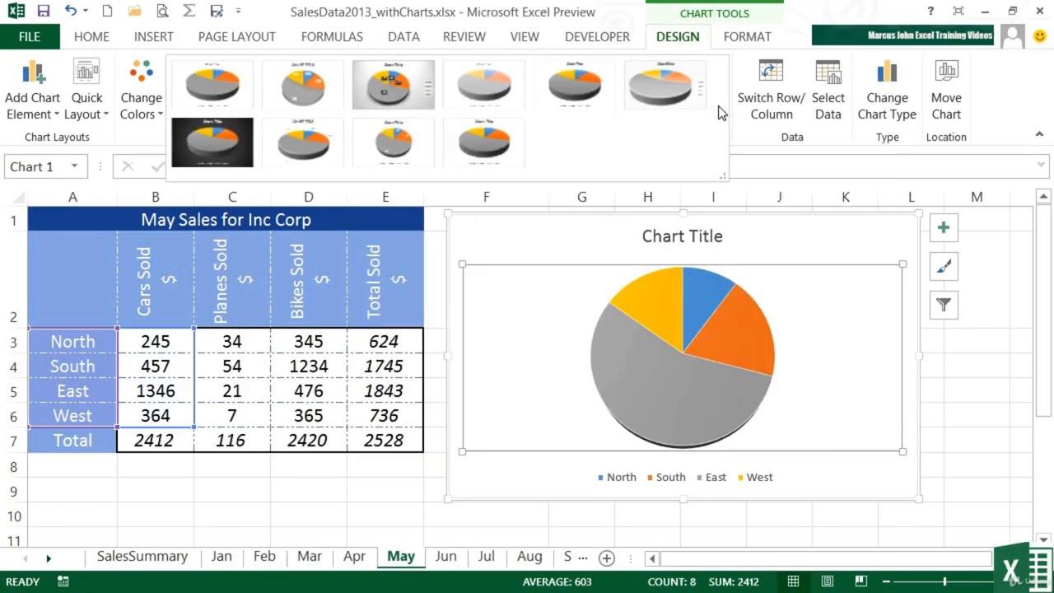
click(485, 157)
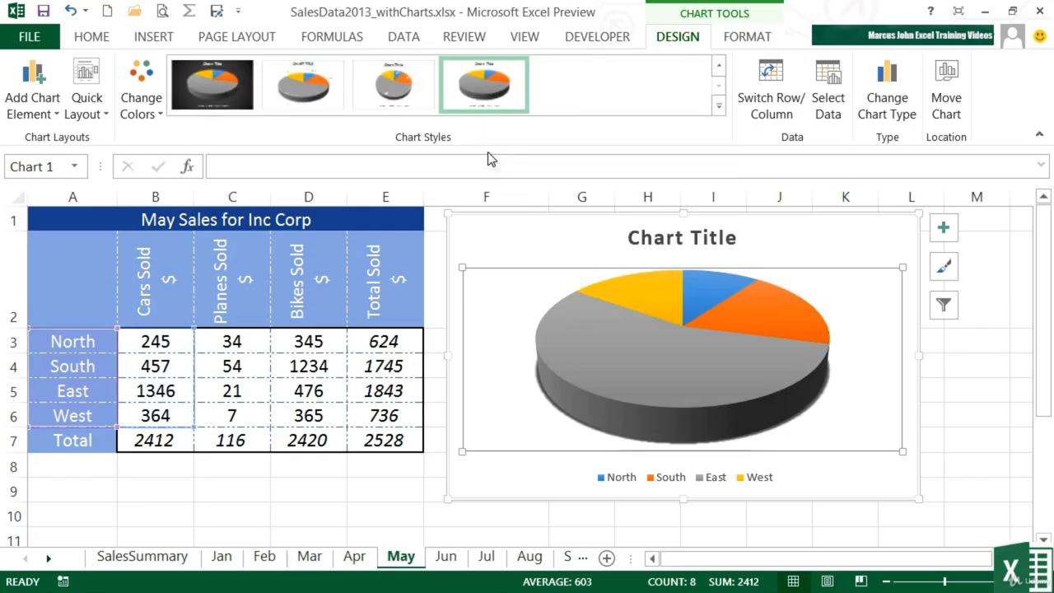
Step: Replace the chart's placeholder title with "Cars Sold"
click(674, 237)
drag(631, 237, 726, 241)
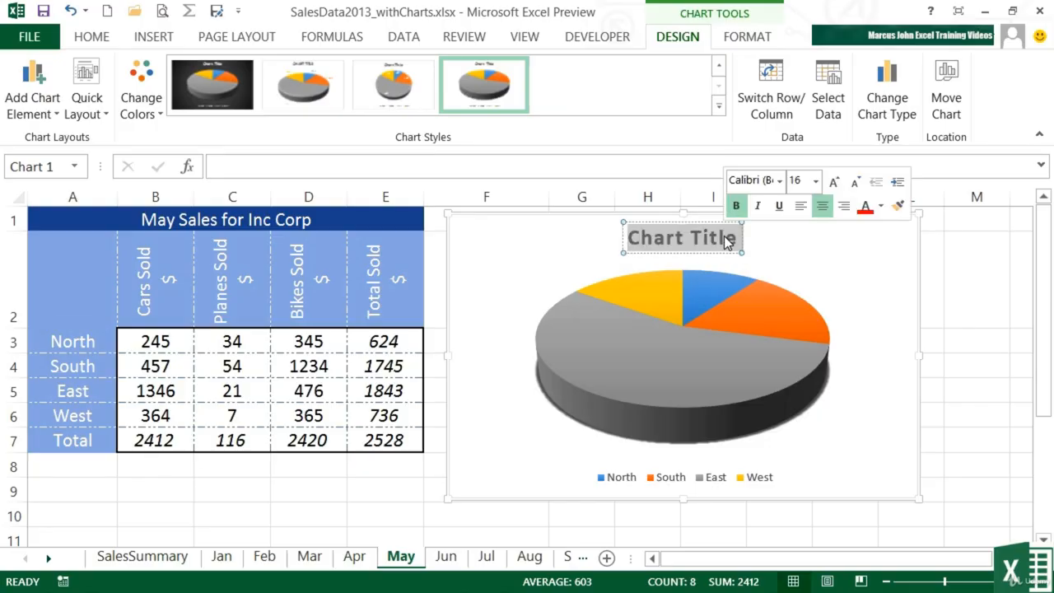
text(Cars Sold)
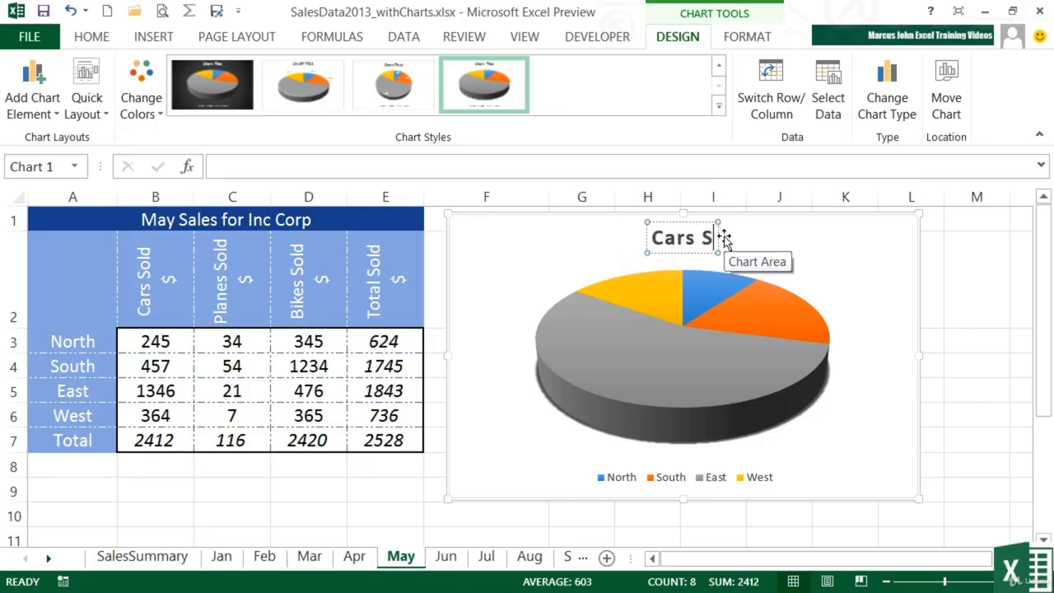
click(859, 290)
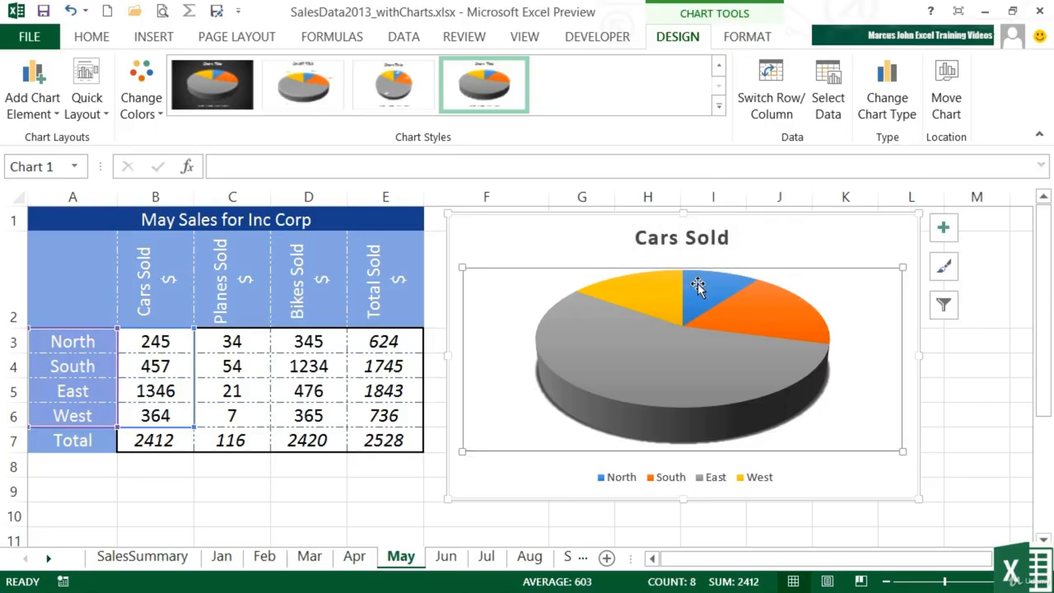
mouse_move(718, 333)
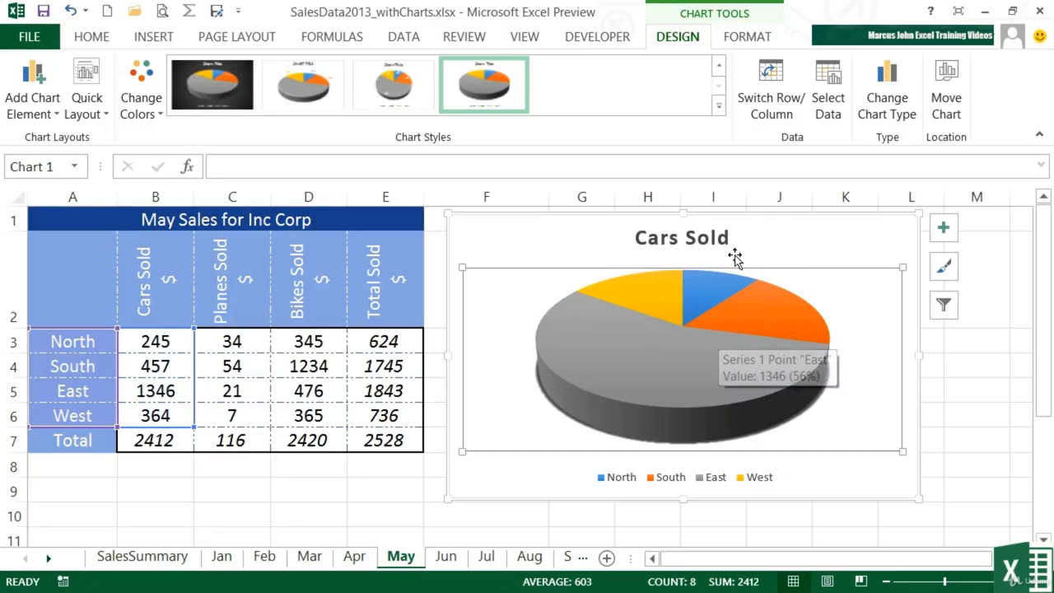
Step: Select only the West slice of the pie and fill it with a light green theme color
click(759, 42)
click(791, 309)
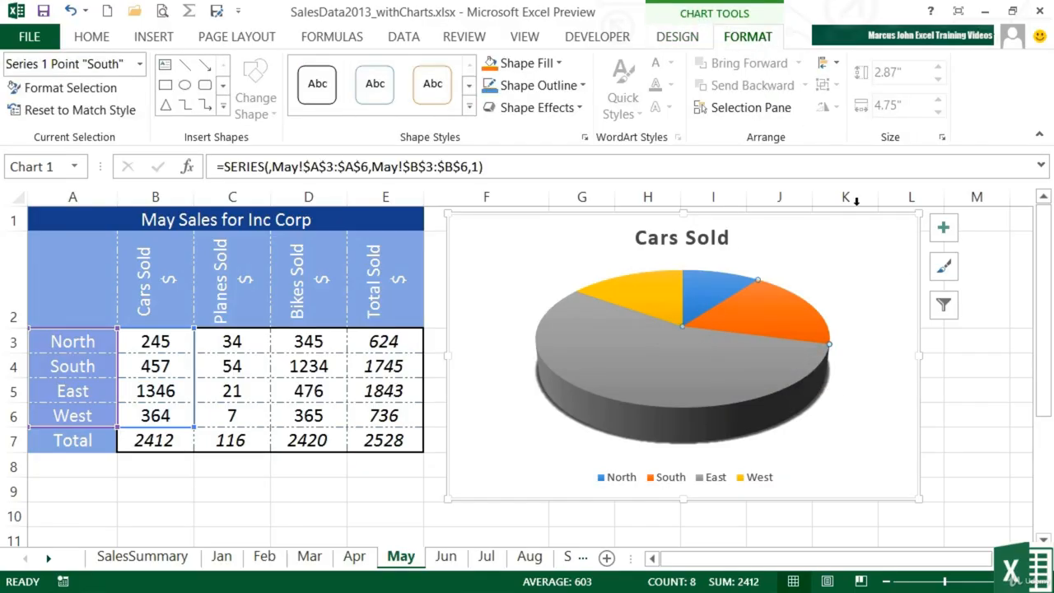
click(868, 252)
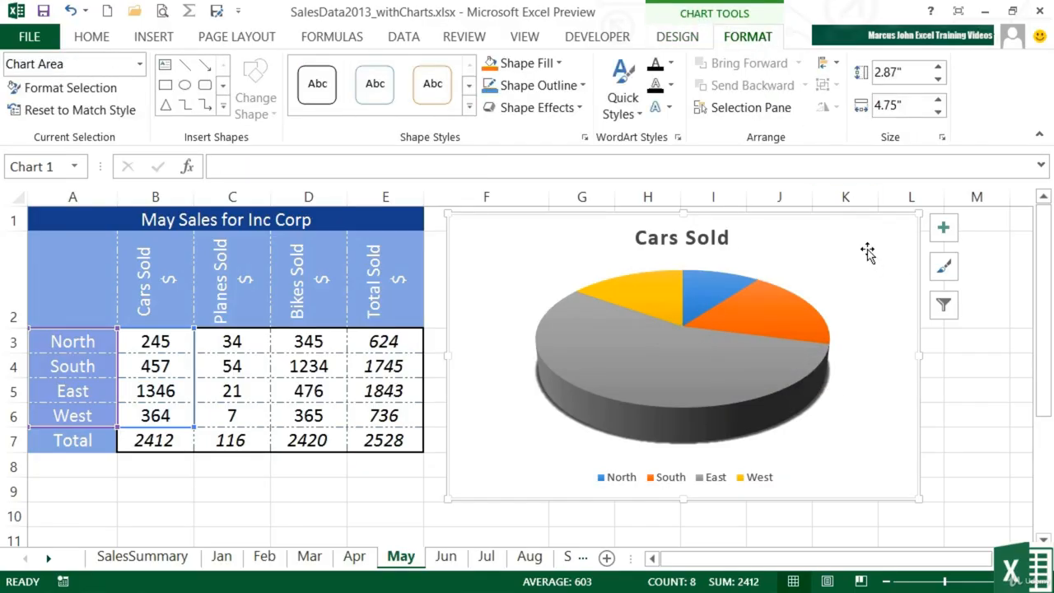
click(642, 301)
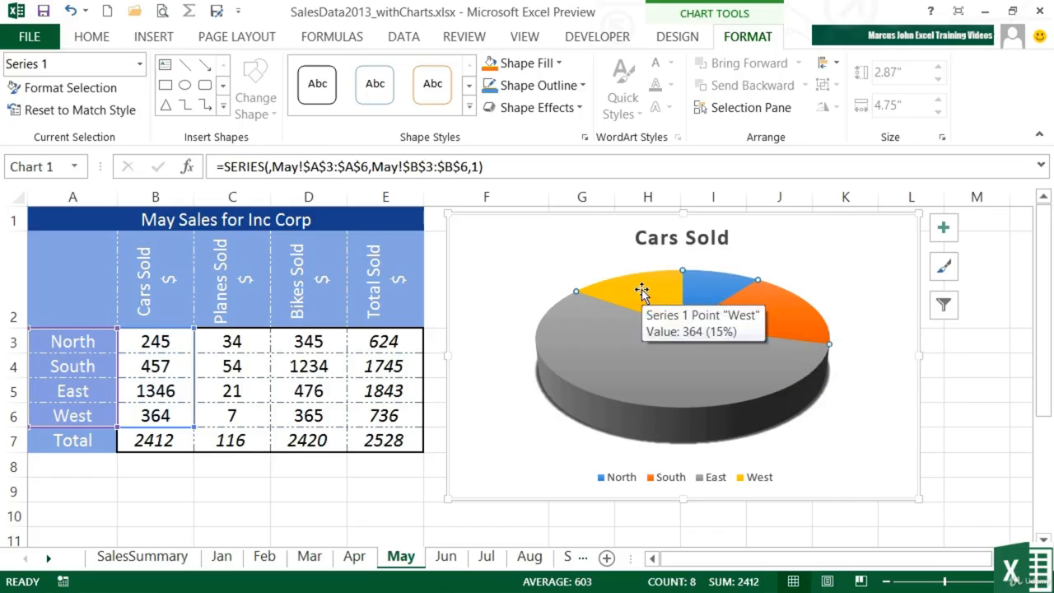
click(641, 292)
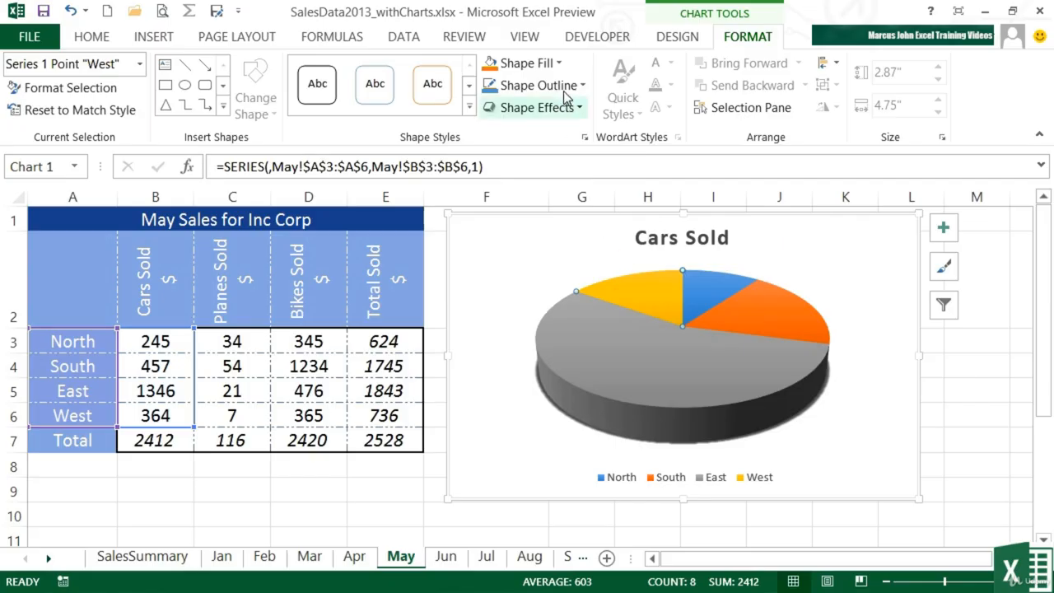
click(562, 67)
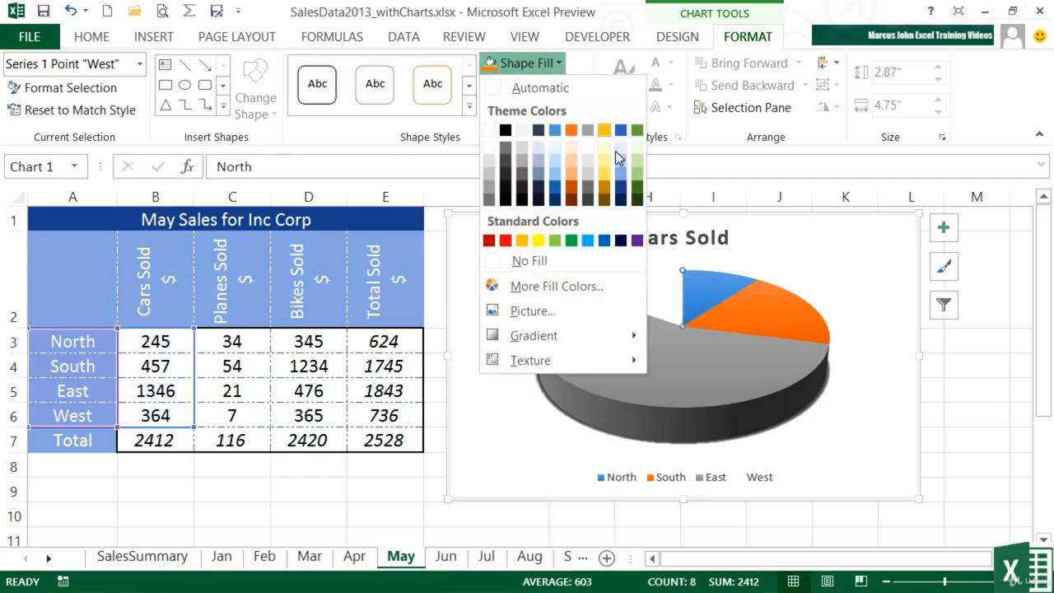
click(636, 179)
Step: Fill the North slice of the pie with standard red and the South slice with a light blue theme color
click(739, 289)
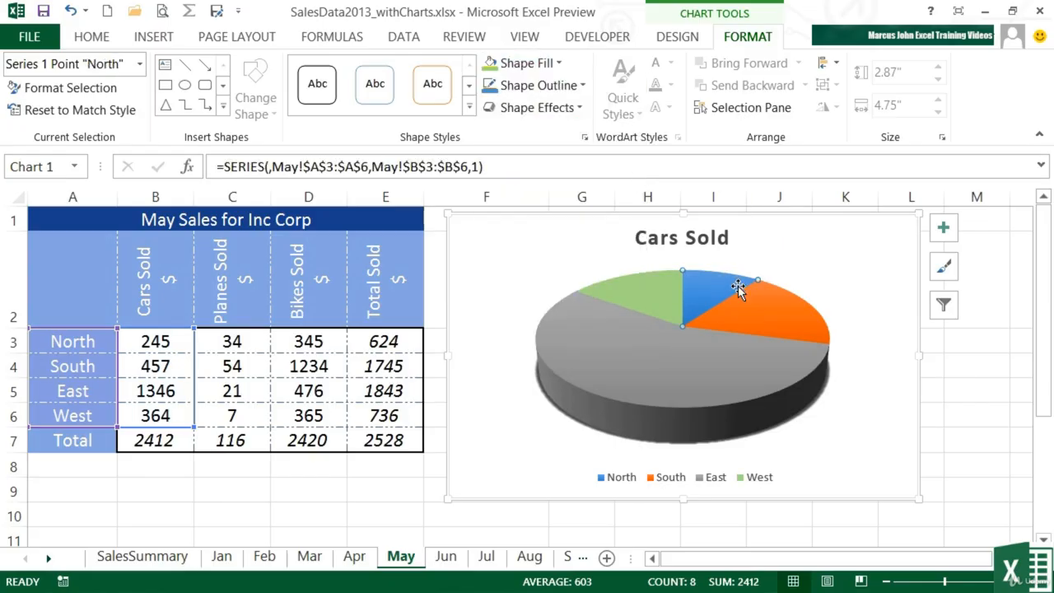
click(557, 65)
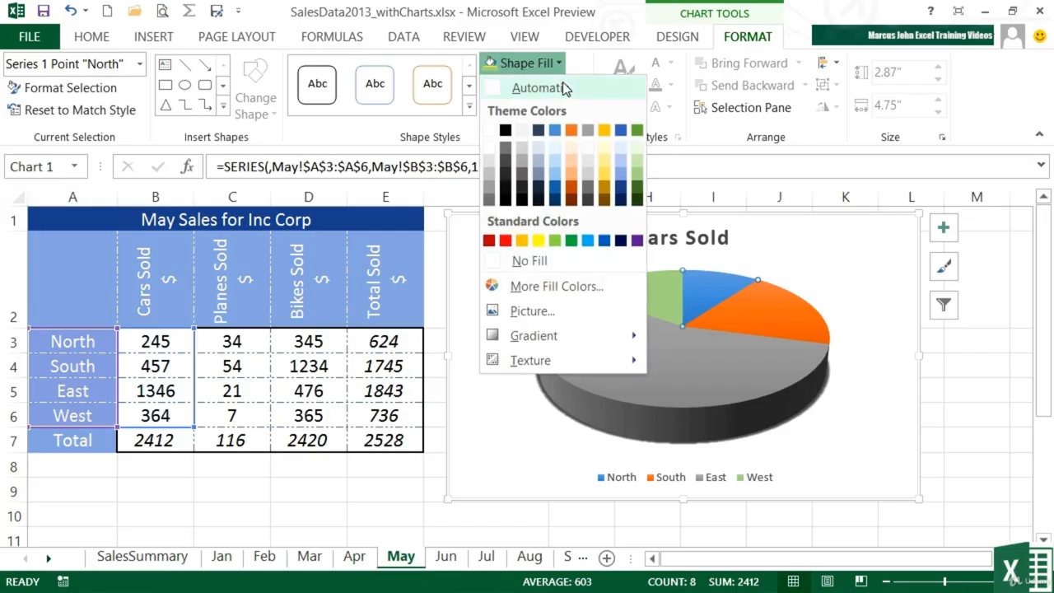
click(506, 240)
click(759, 323)
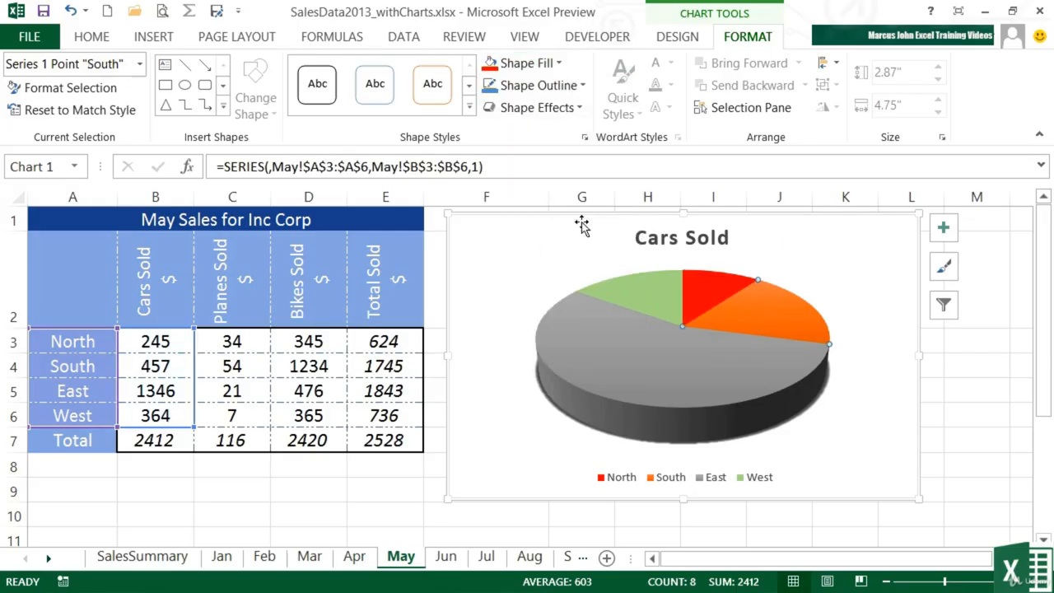
click(557, 64)
click(556, 173)
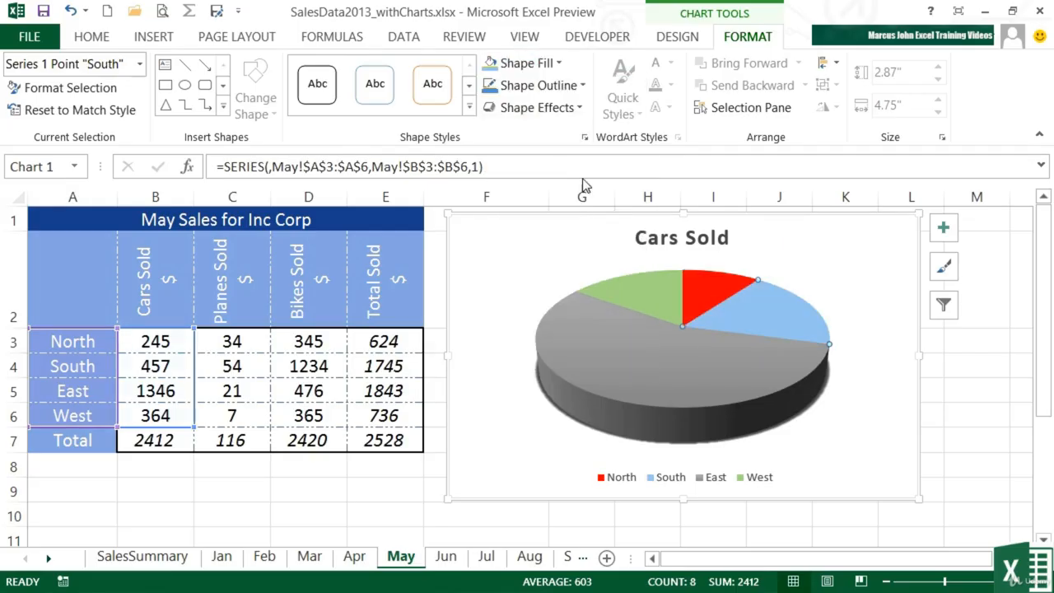
Step: Fill only the East slice of the pie with a dark gold theme color
click(638, 342)
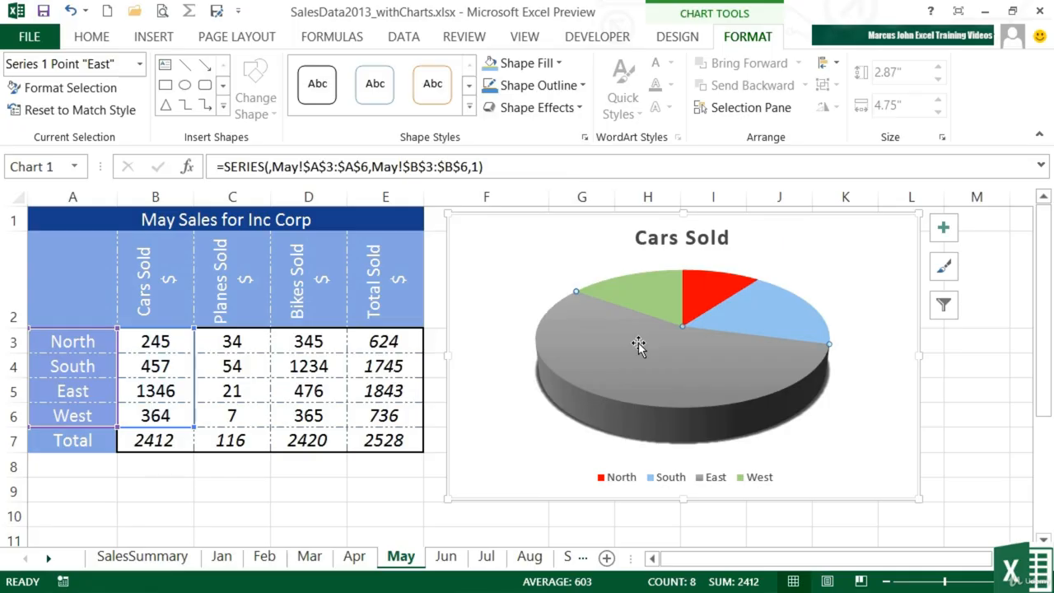
click(543, 63)
click(619, 166)
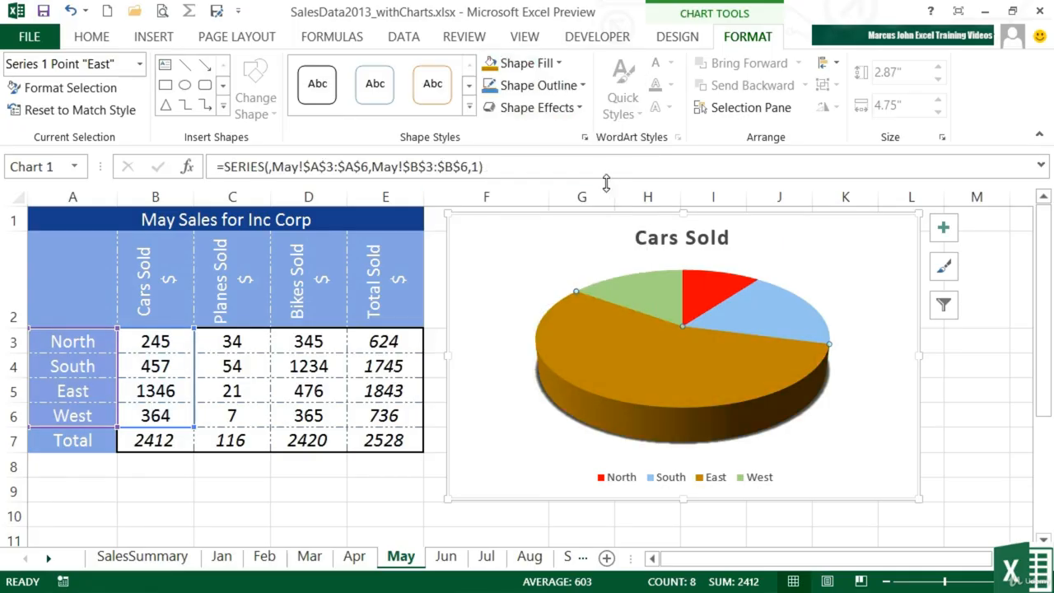
Step: Pull the South slice out of the pie and add a data label to that slice only
click(780, 321)
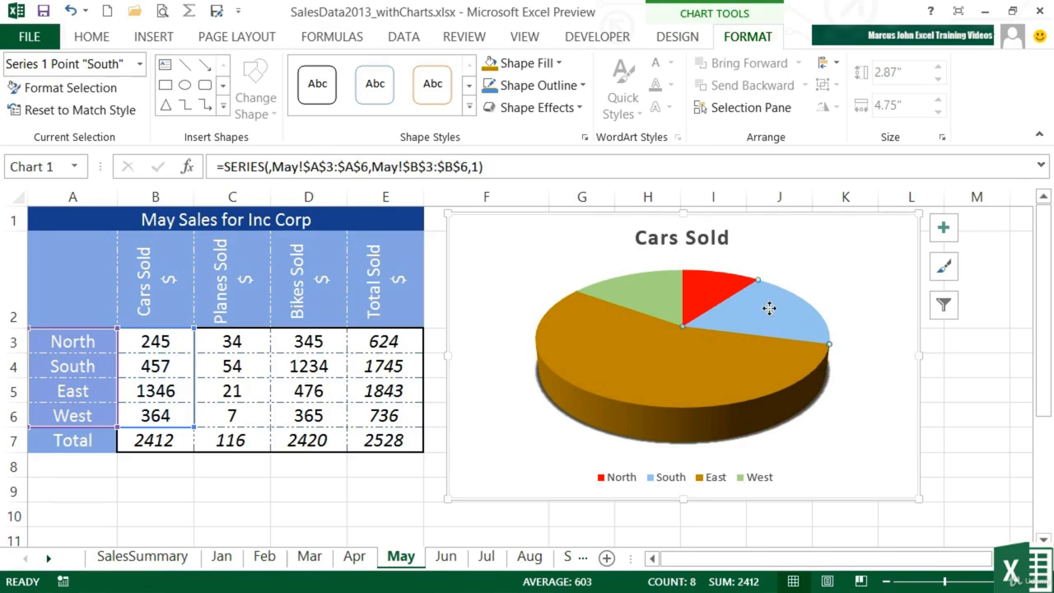
drag(771, 306, 803, 299)
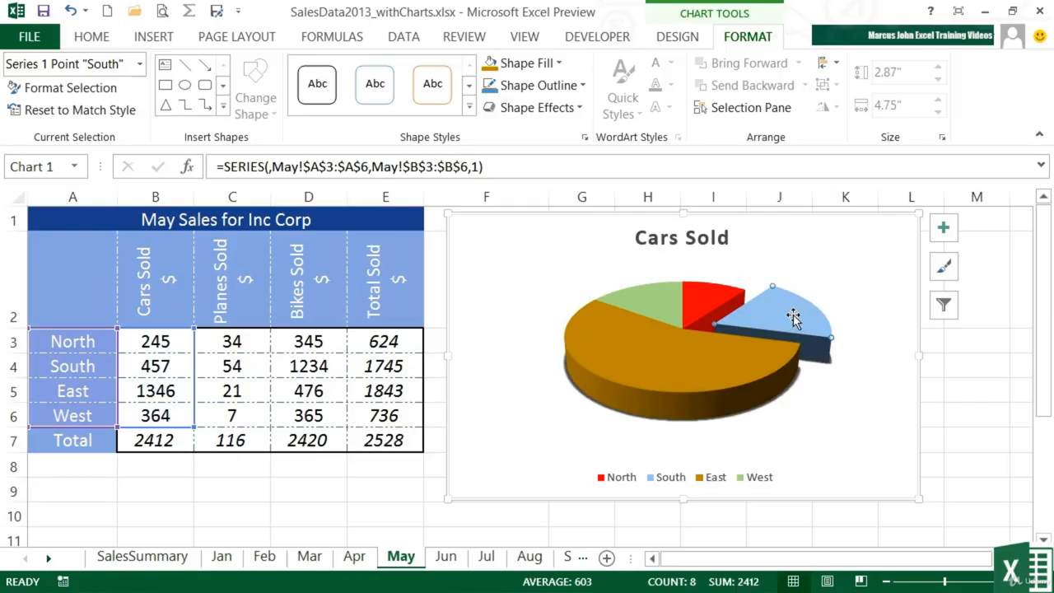
click(944, 227)
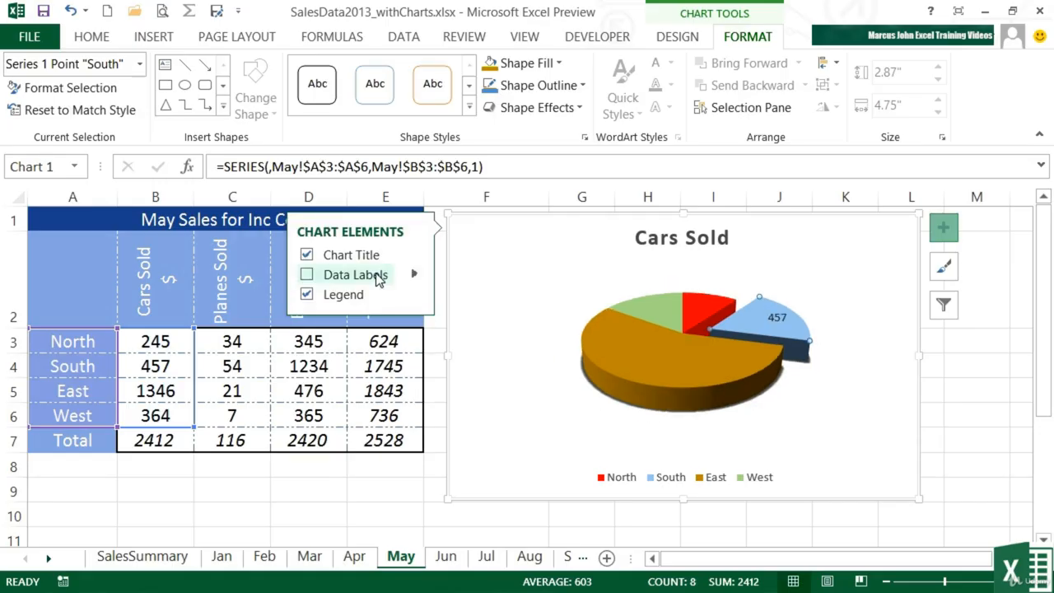
click(306, 275)
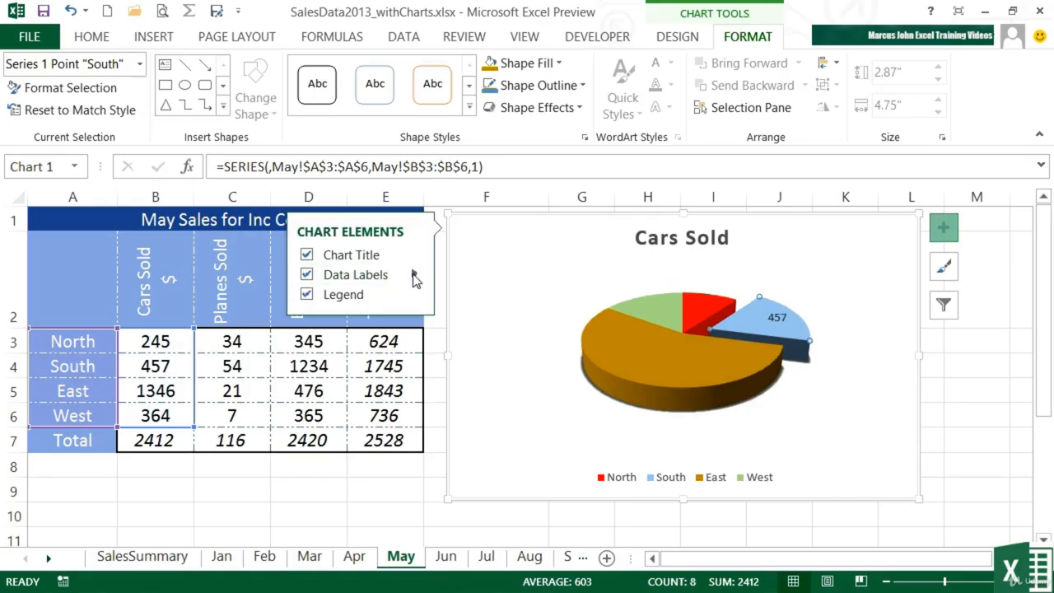
Step: Set the South slice's data label to show the percentage instead of the value
click(415, 277)
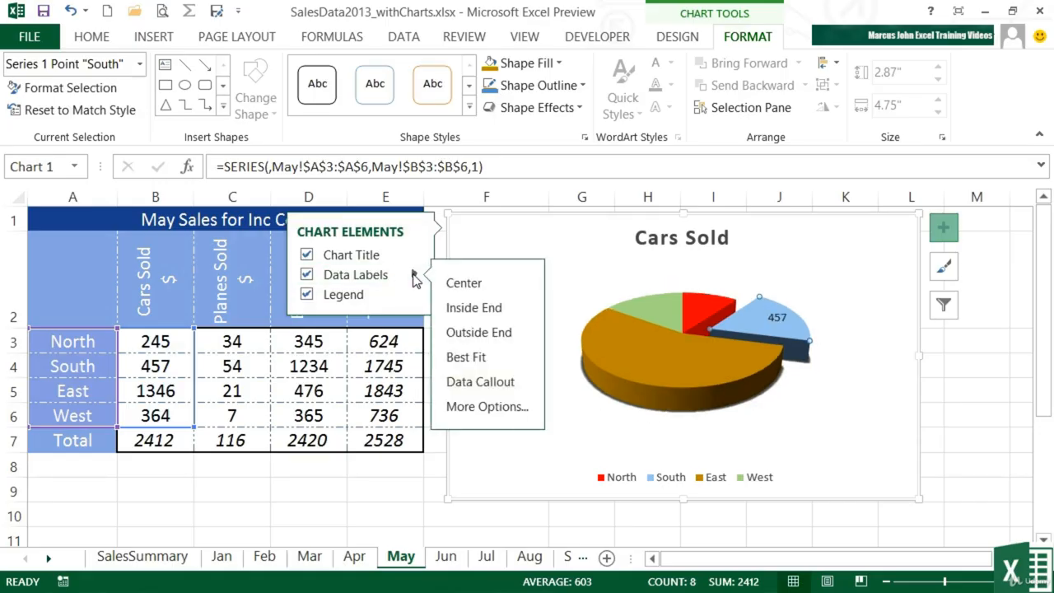
click(484, 409)
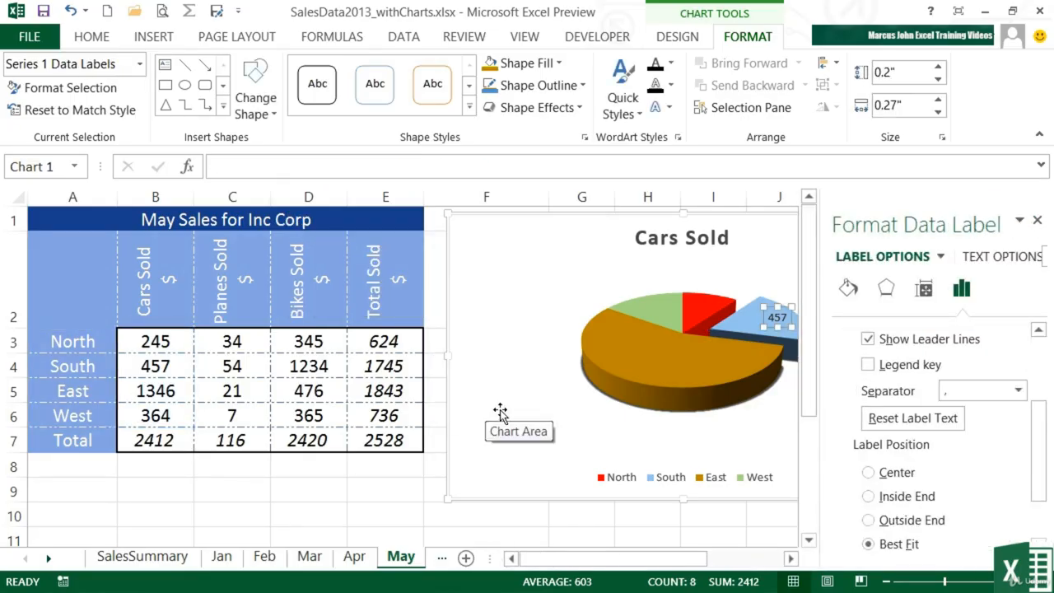
scroll(1046, 451, up, 3)
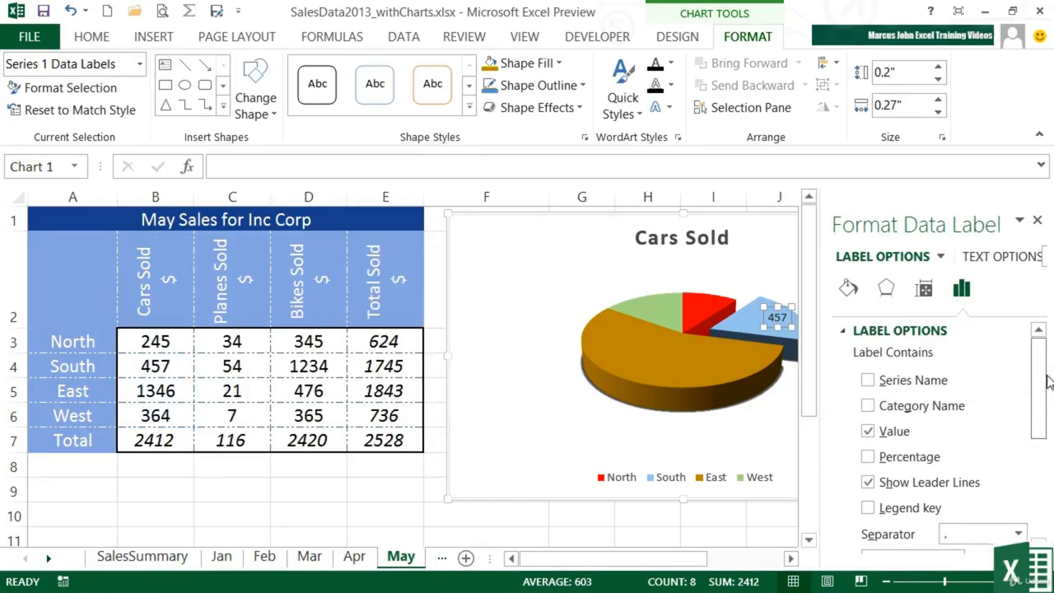
click(869, 458)
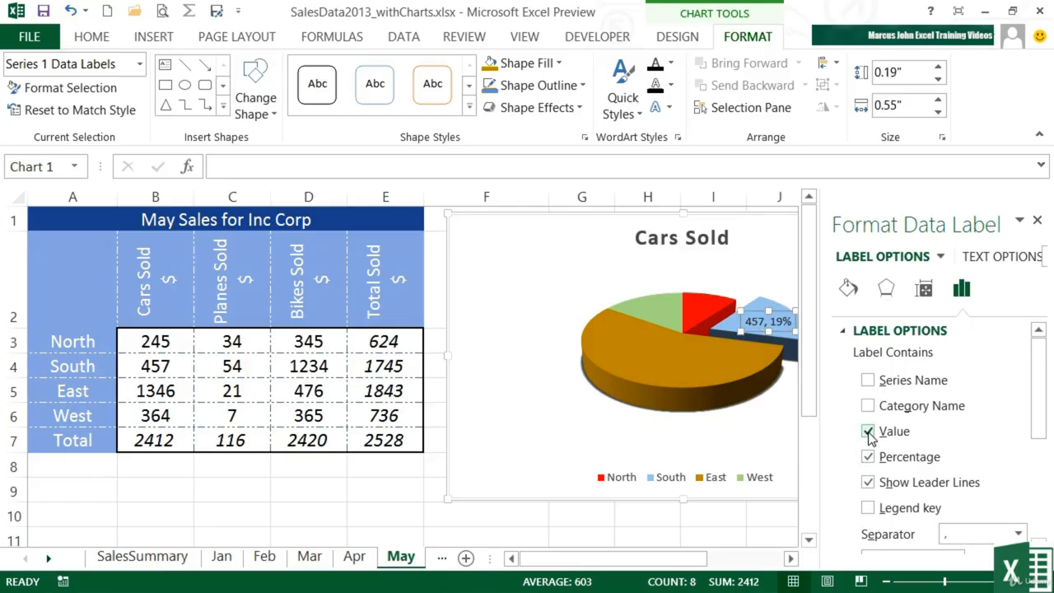
click(869, 431)
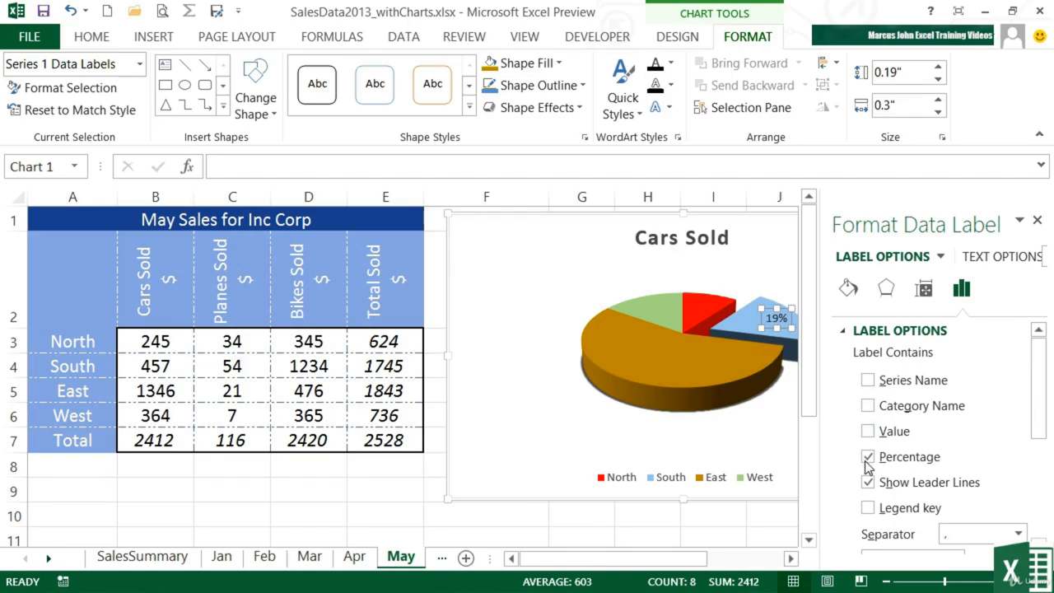
Step: Move the South slice's percentage label outside the pie, above and to the right of the slice
drag(682, 564, 691, 564)
drag(708, 567, 715, 567)
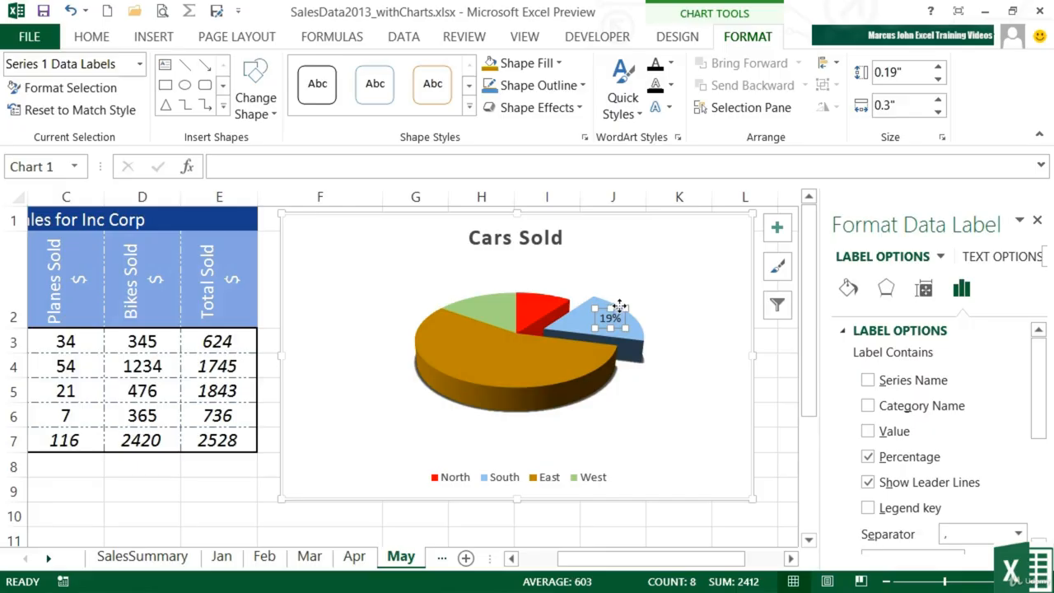
drag(619, 306, 669, 278)
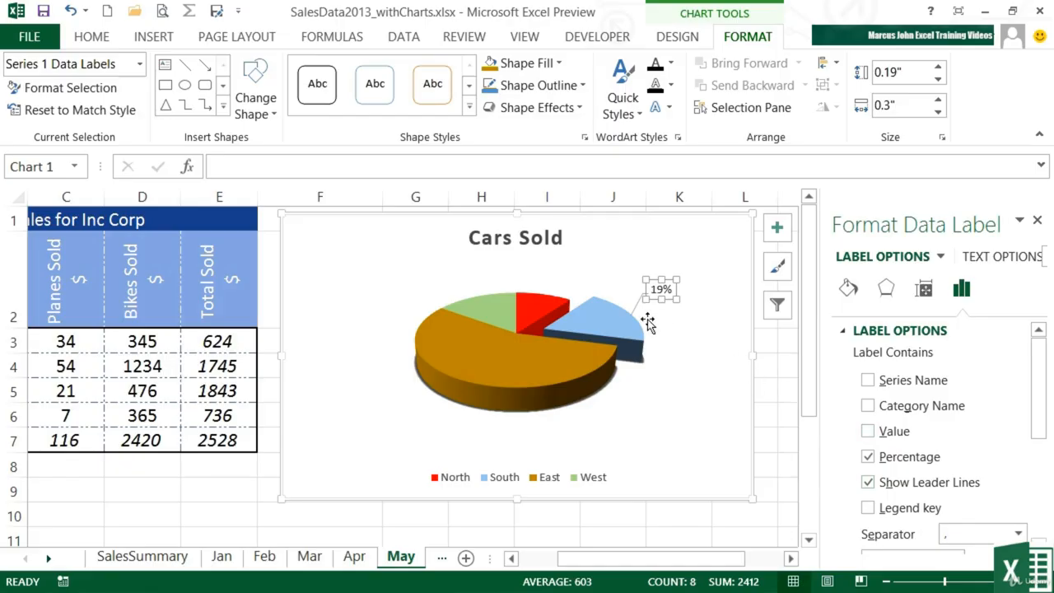
mouse_move(616, 317)
Step: Select the plot area and add percentage data labels for the whole pie through the additional data label options
click(633, 238)
click(441, 306)
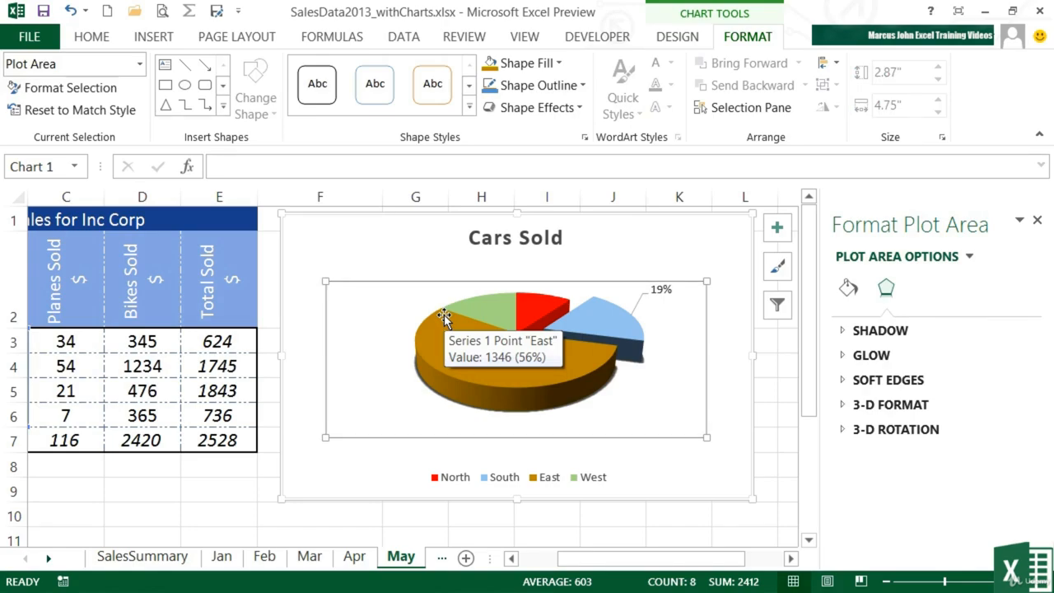
click(779, 236)
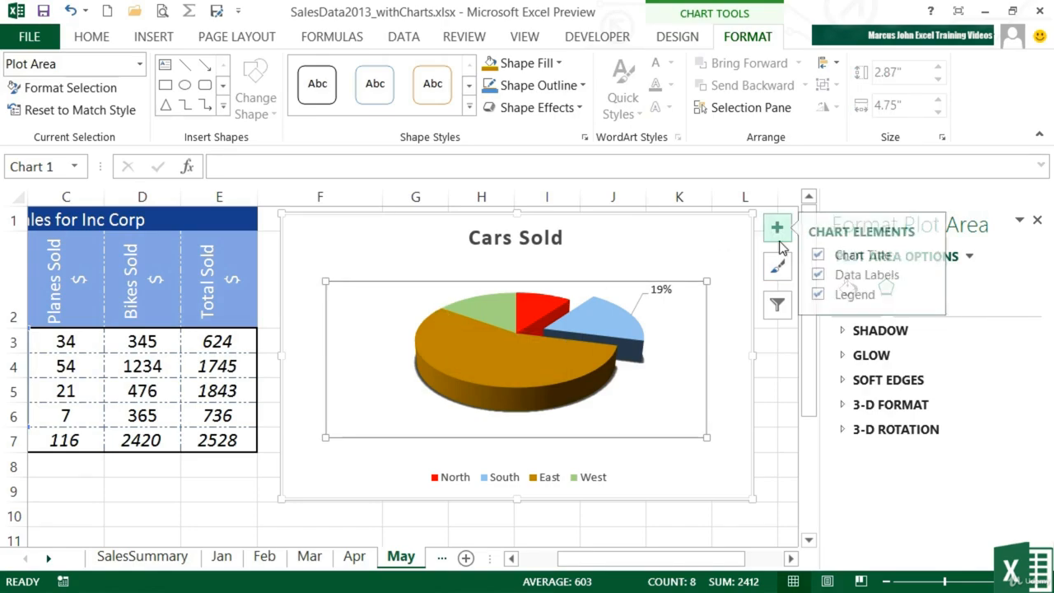
click(932, 281)
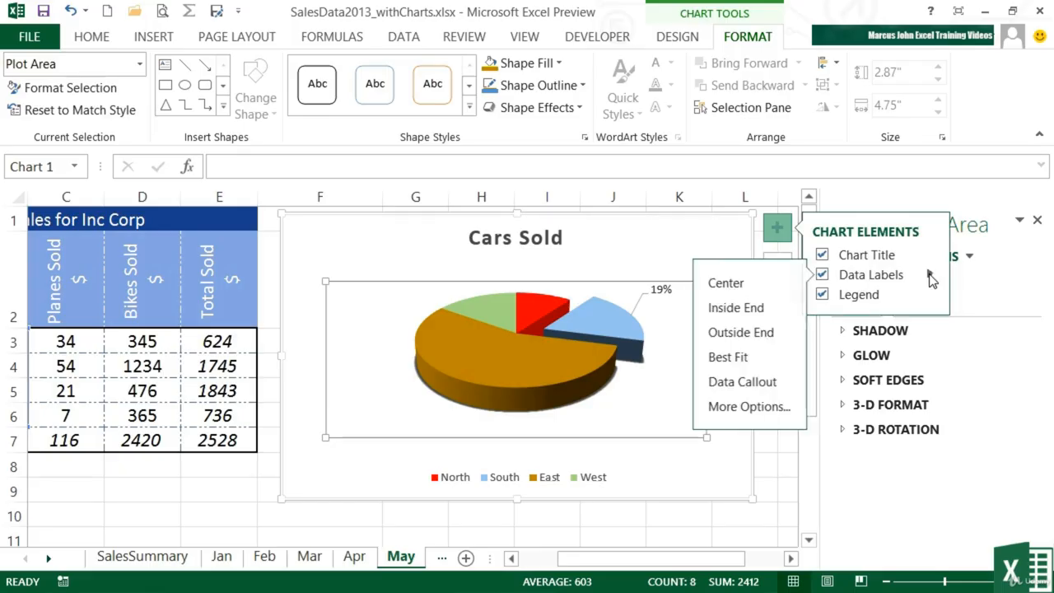
click(758, 405)
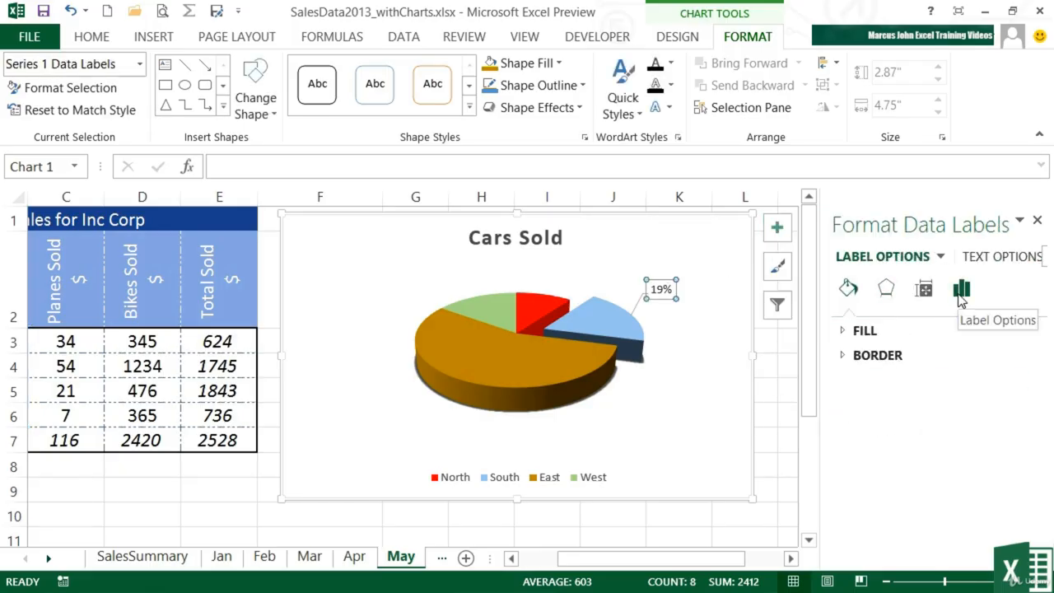
click(962, 289)
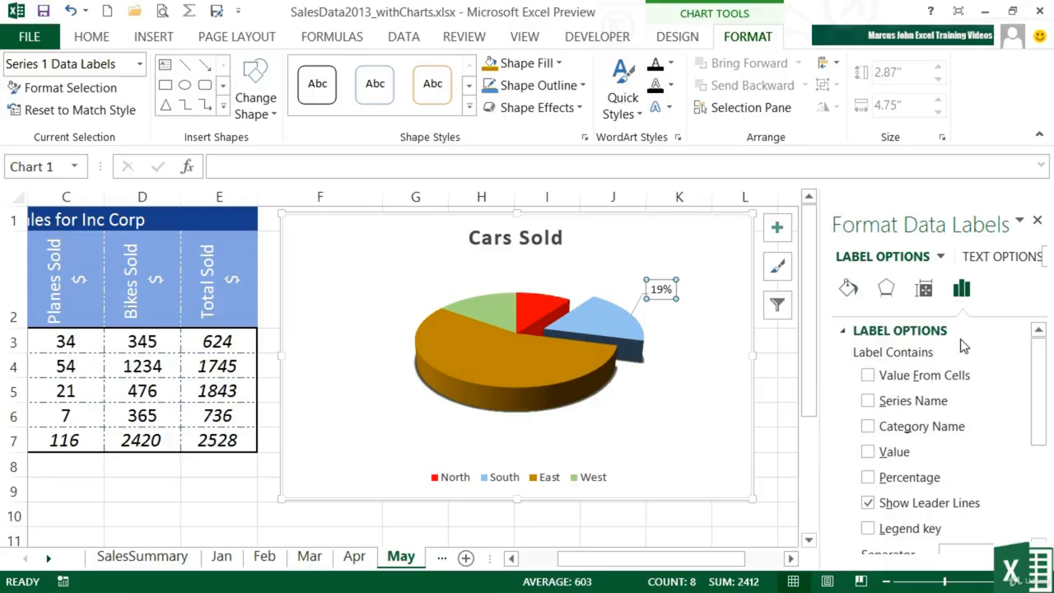
click(868, 478)
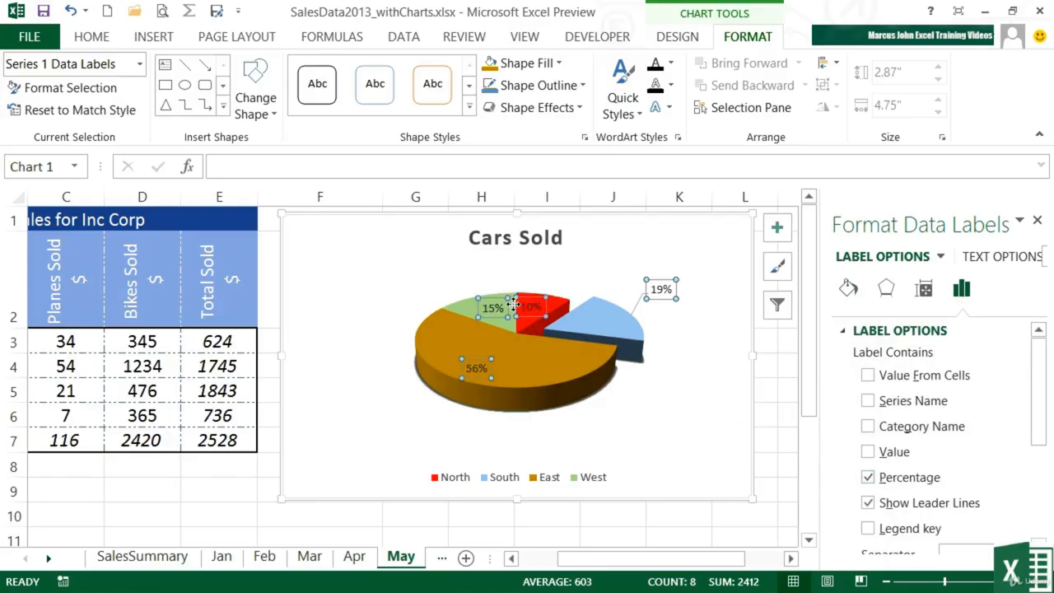
Step: Try the series name in the data labels, and replace it with the category name alongside the percentage
click(870, 401)
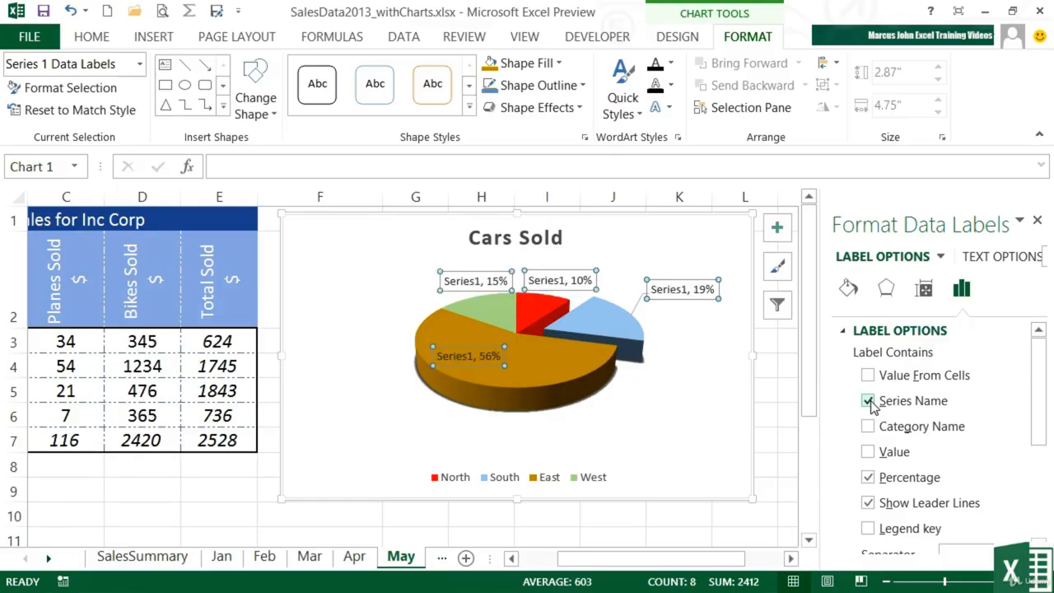
click(869, 401)
click(868, 427)
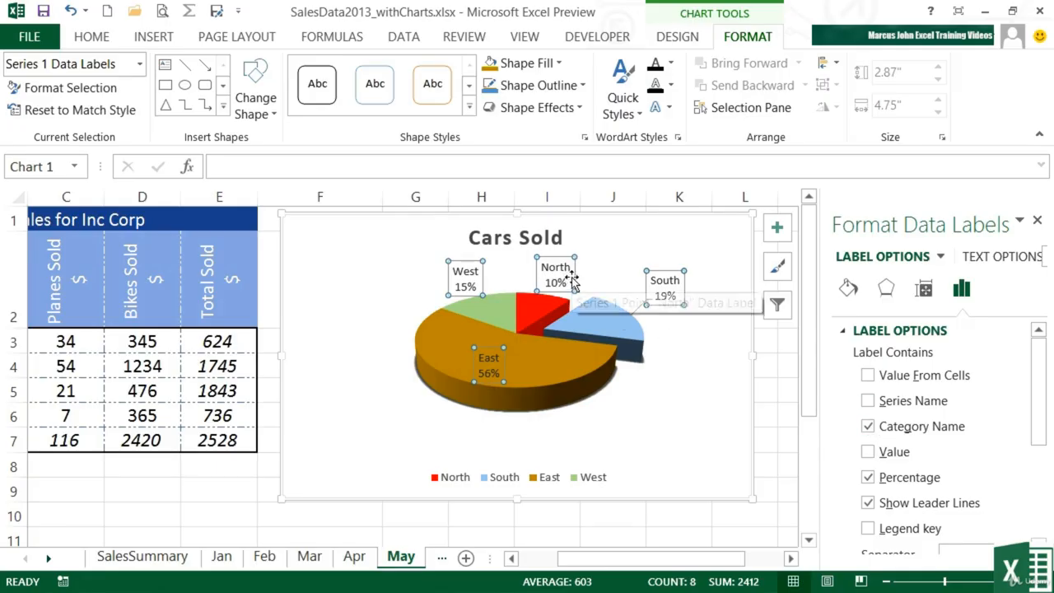
Step: Move the West, North and East data labels individually away from the pie so that leader lines connect them to their slices
click(461, 266)
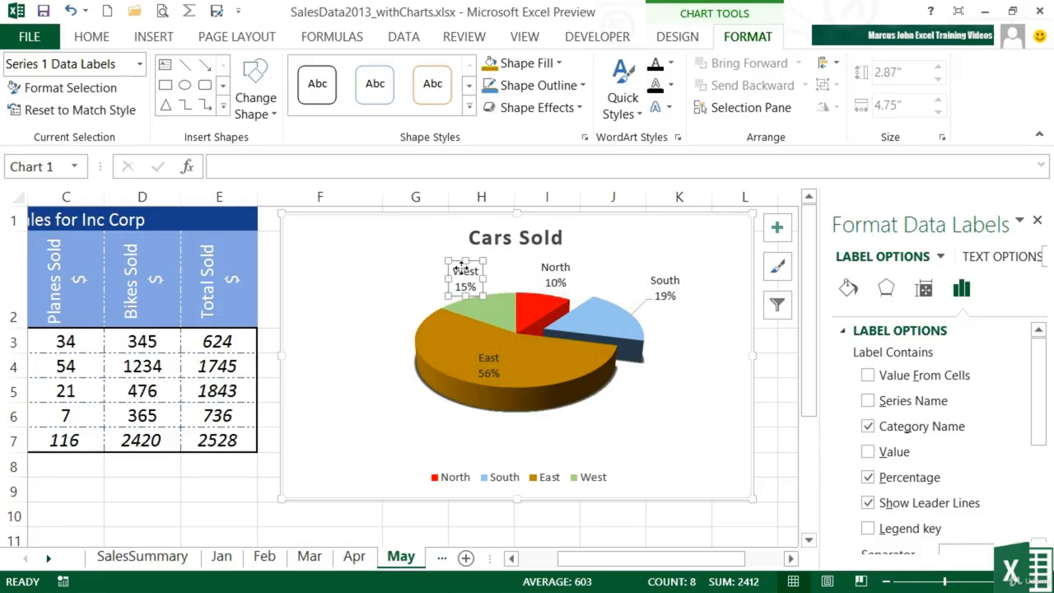
drag(460, 266, 439, 252)
click(549, 265)
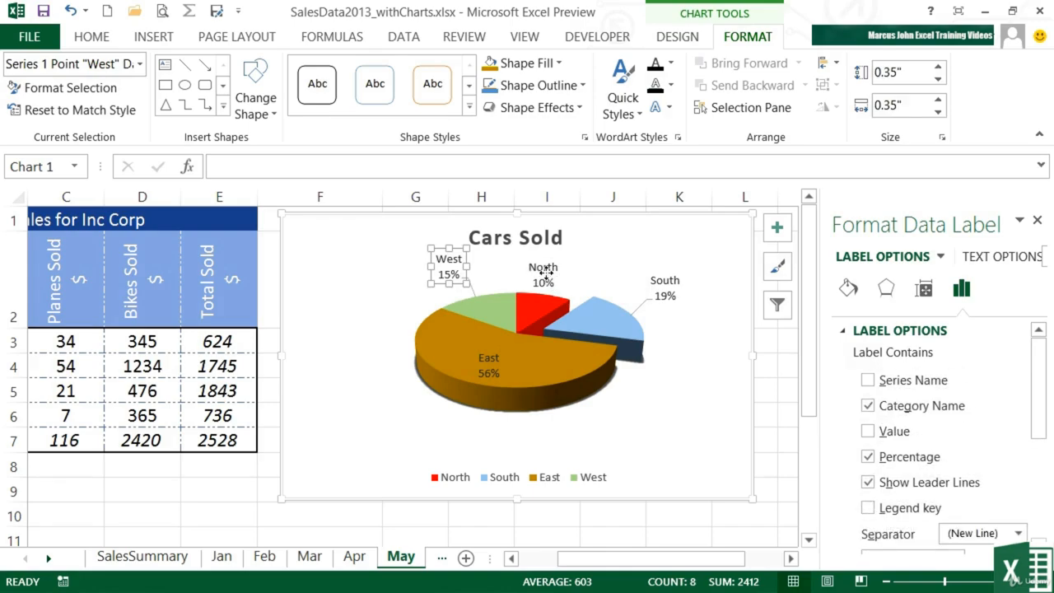
drag(550, 257, 604, 251)
click(488, 362)
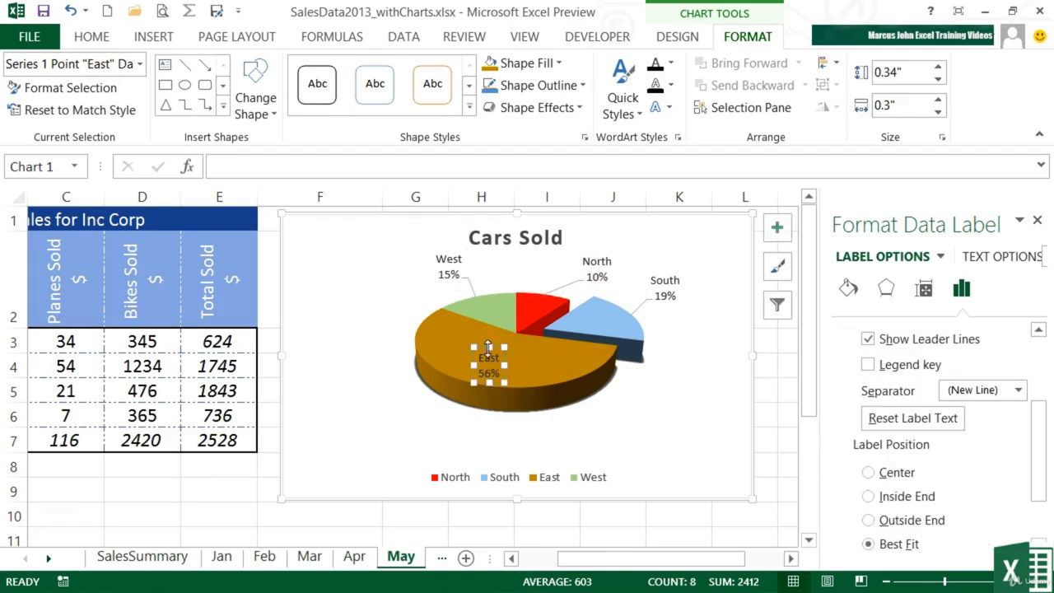
drag(495, 347, 367, 360)
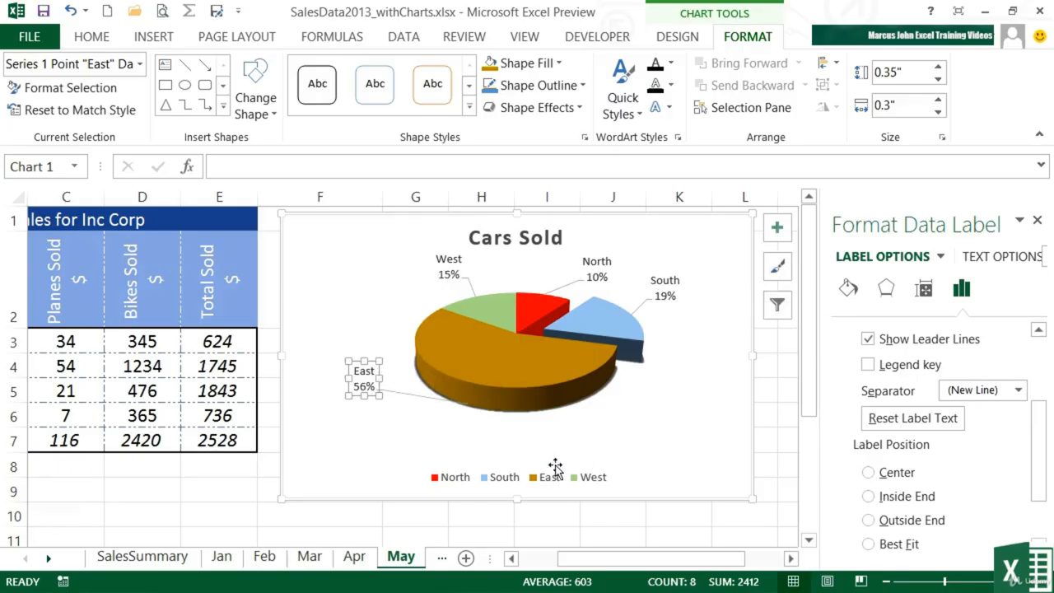
Step: Close the label formatting options and remove the legend from the chart
click(1037, 222)
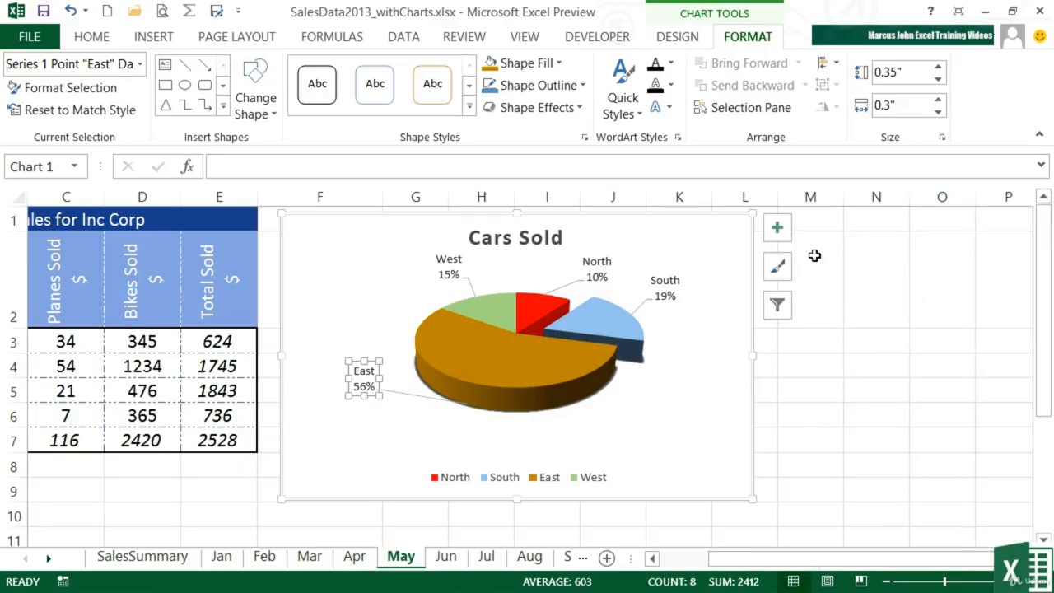
click(777, 228)
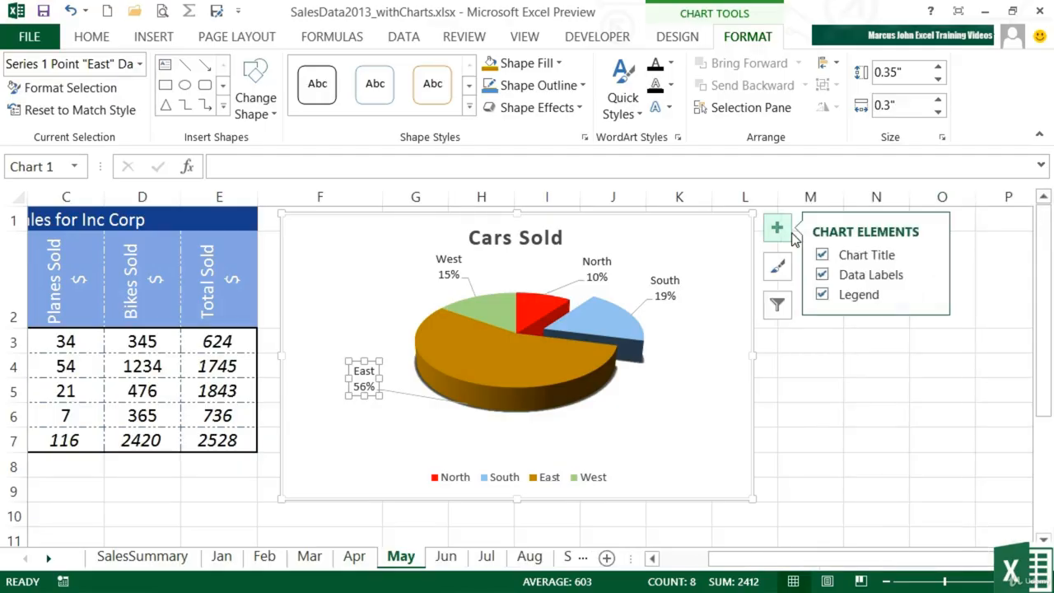
click(822, 294)
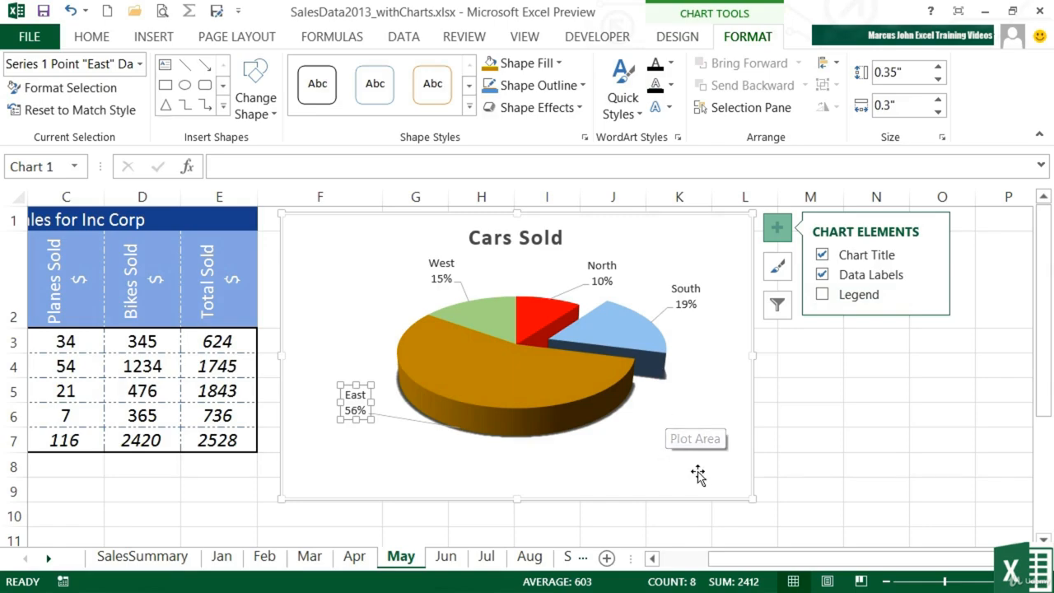
Step: Shrink the chart from its lower-right corner to about 1.67" high by 2.84" wide
drag(754, 503, 564, 381)
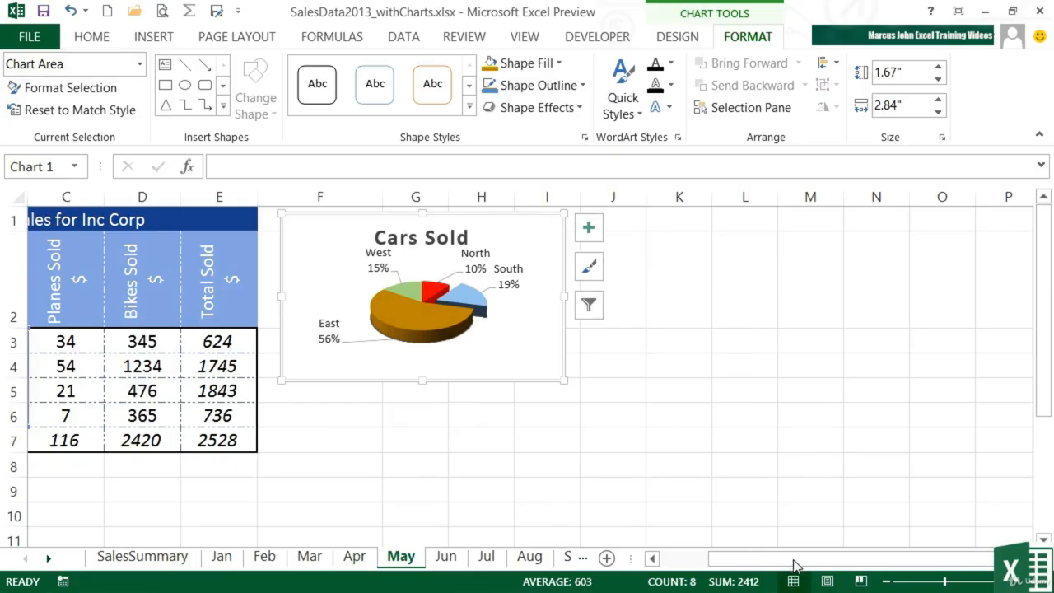
drag(794, 566, 747, 566)
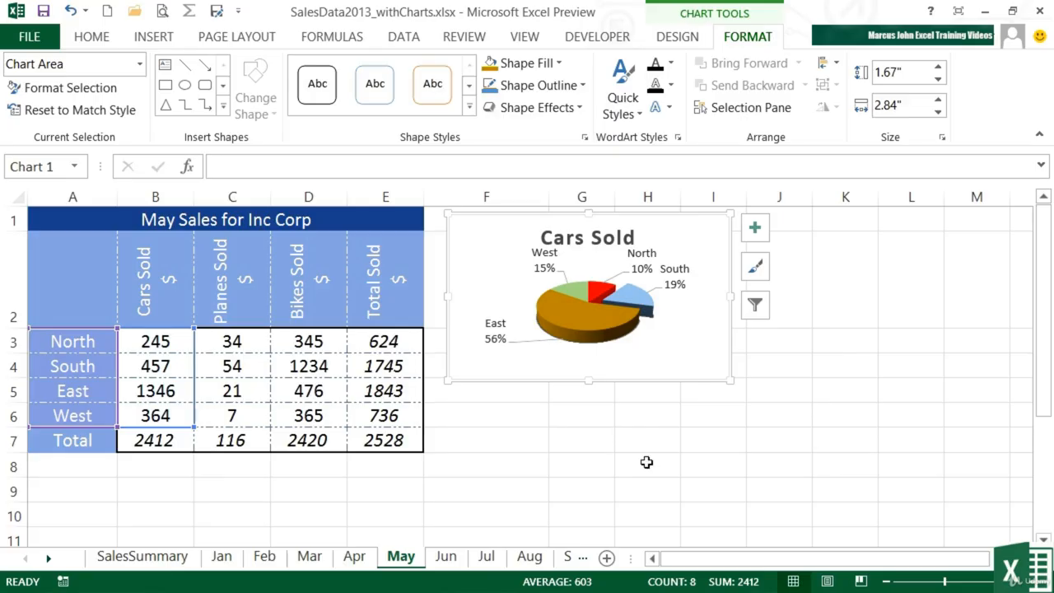
Step: Reduce the font size of the Cars Sold chart title to 10.5 pt
click(611, 236)
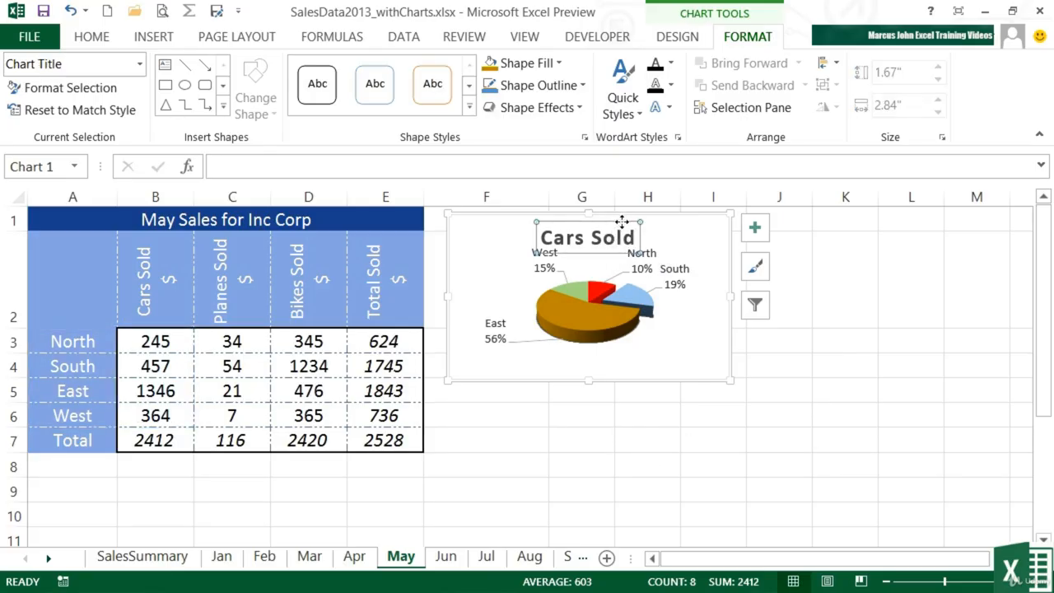
click(91, 37)
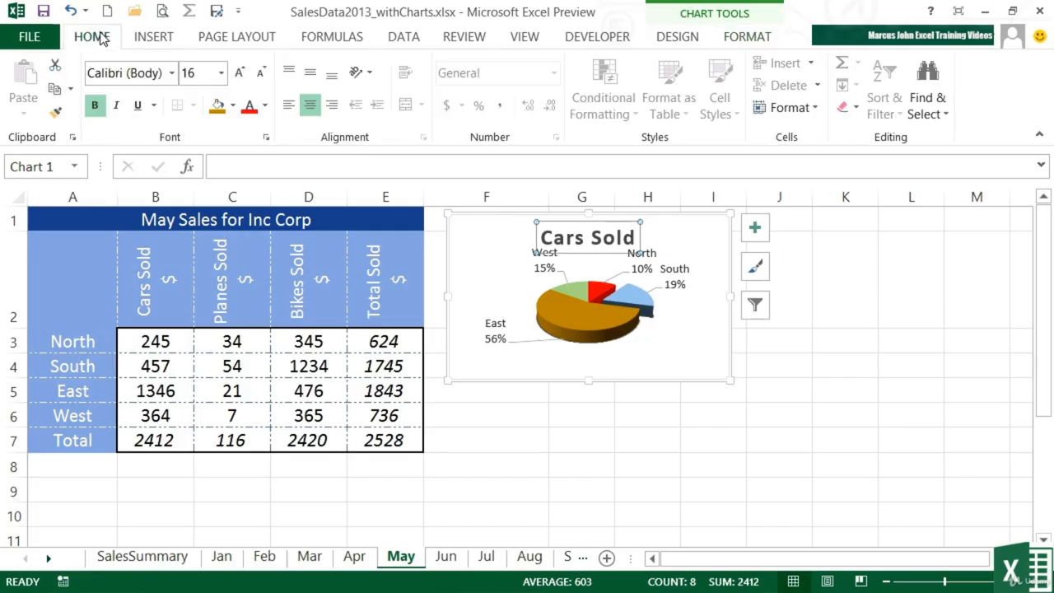
click(261, 72)
click(260, 72)
click(260, 73)
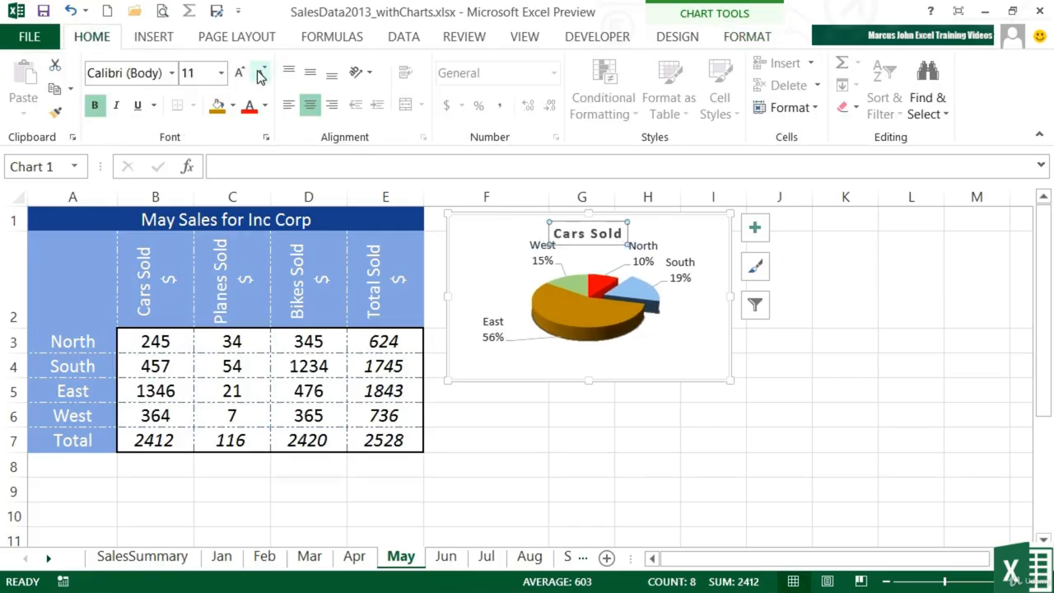
click(261, 73)
Step: Copy the Cars Sold chart, paste it at cell F6, and place the copy beside the original over columns J to M
click(714, 220)
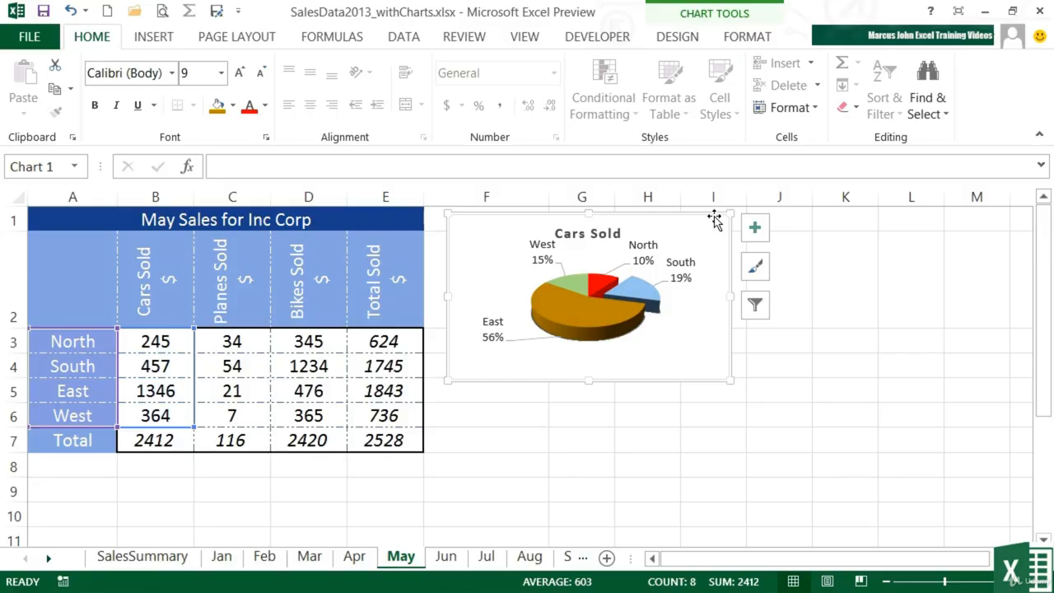
key(ctrl+c)
click(504, 408)
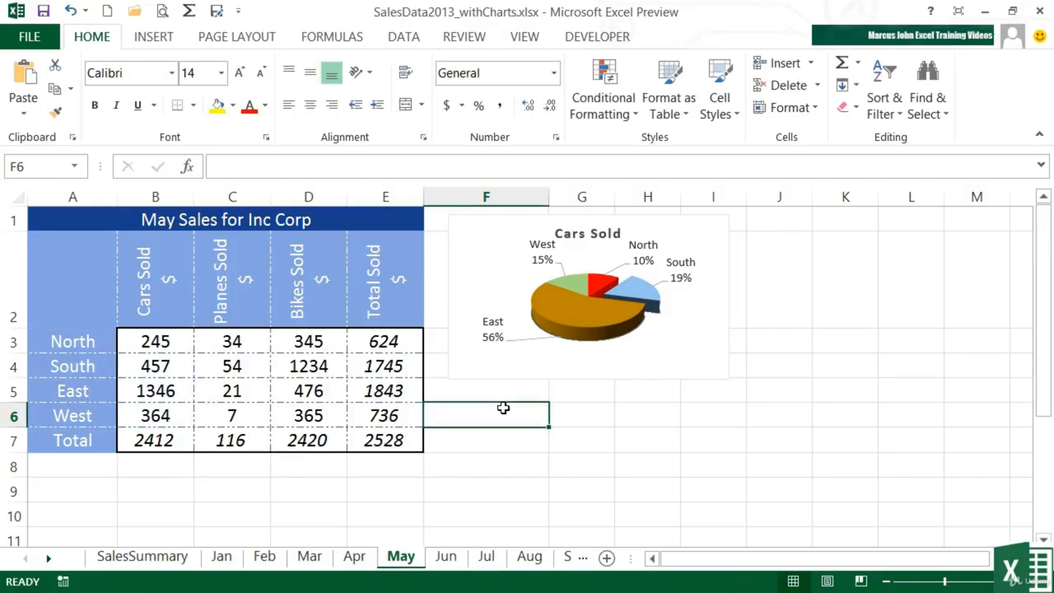
key(ctrl+v)
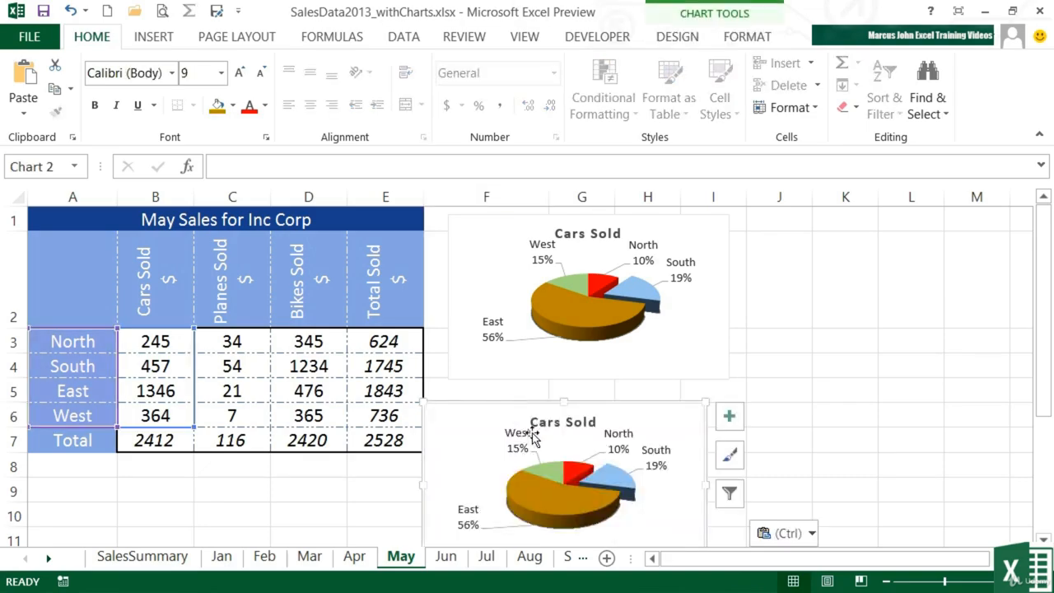
drag(621, 404, 940, 217)
Step: Paste another copy of the chart at cell H6 and place it just below and between the two upper charts
click(650, 409)
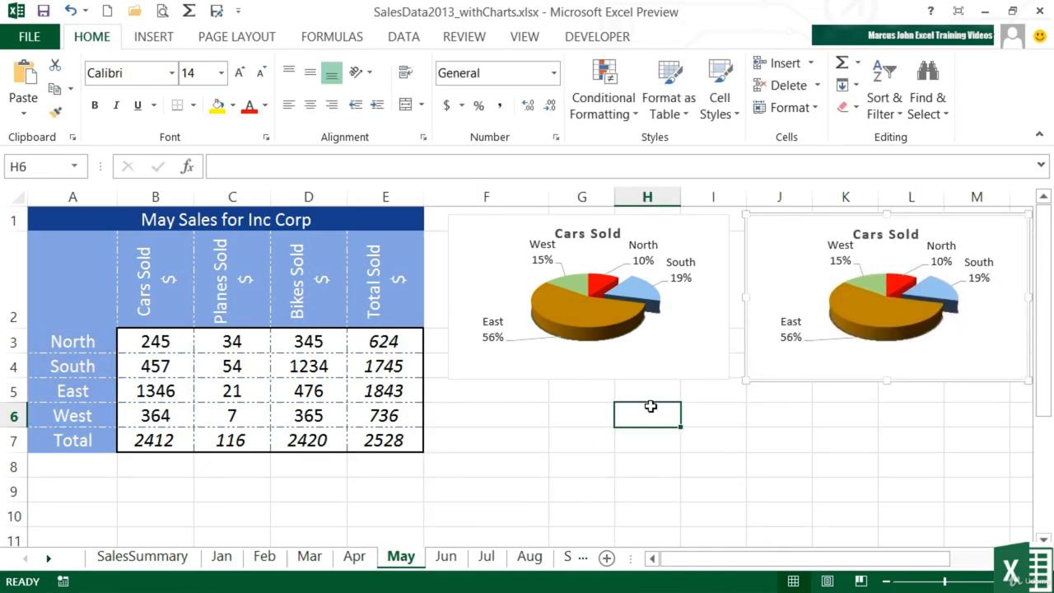
key(ctrl+v)
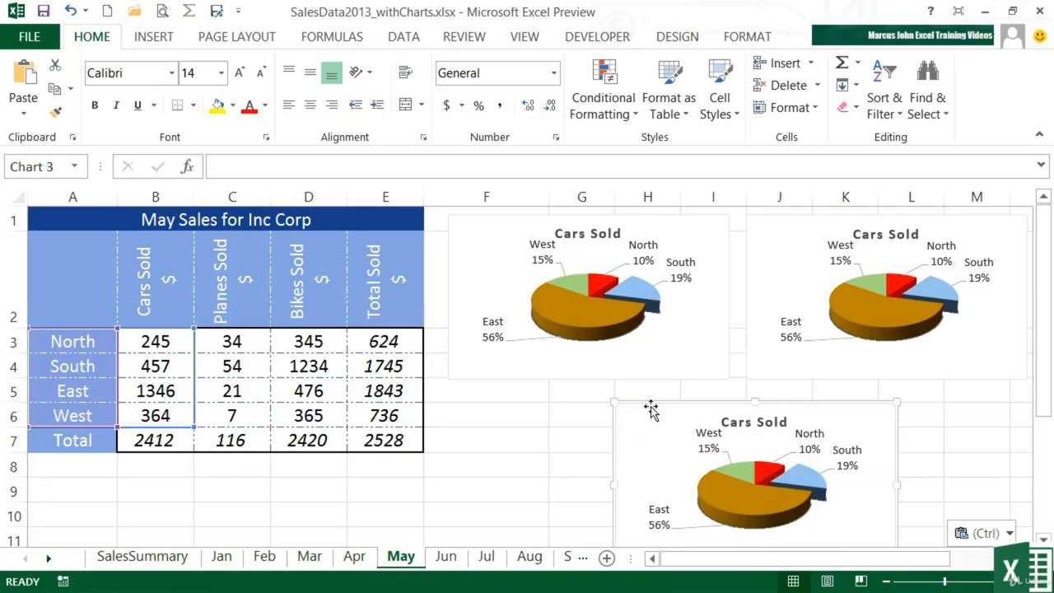
drag(710, 412, 690, 384)
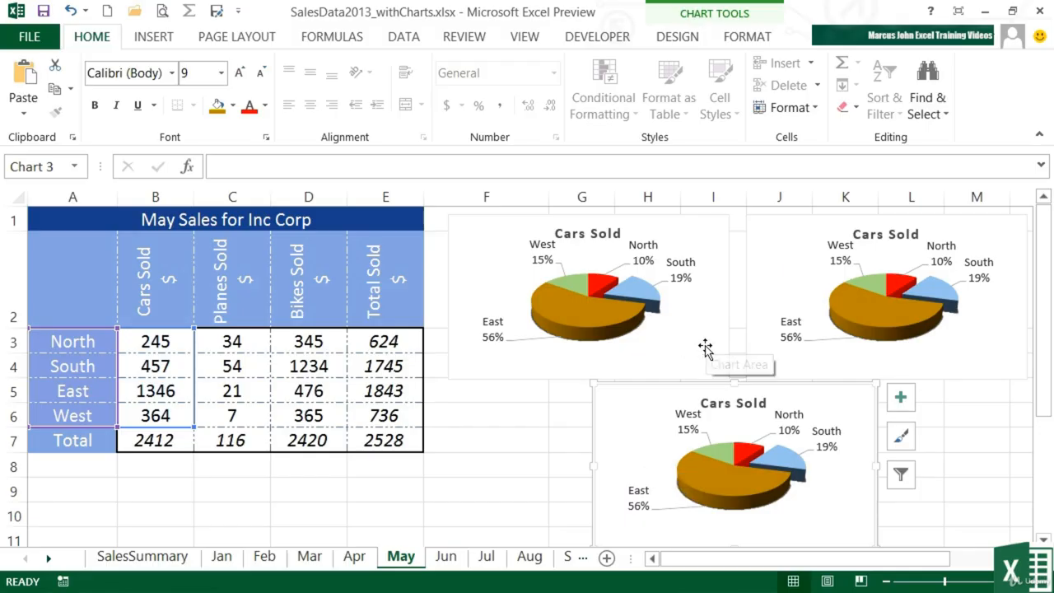
Step: Change the source data of the chart over columns J to M so its series values are =May!$C$3:$C$6
click(789, 228)
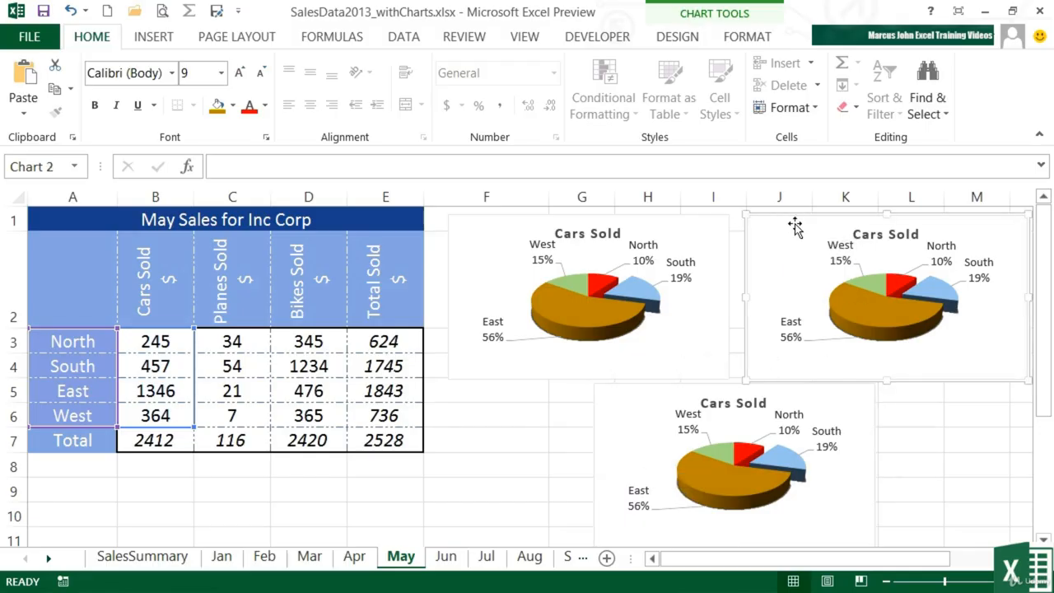
click(692, 38)
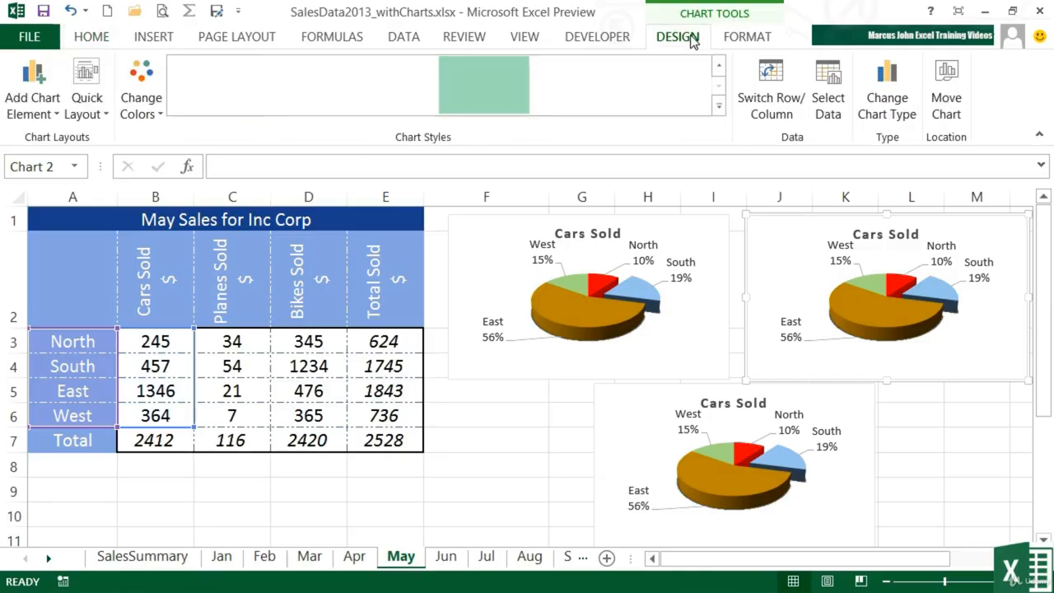
click(829, 78)
drag(570, 75, 678, 28)
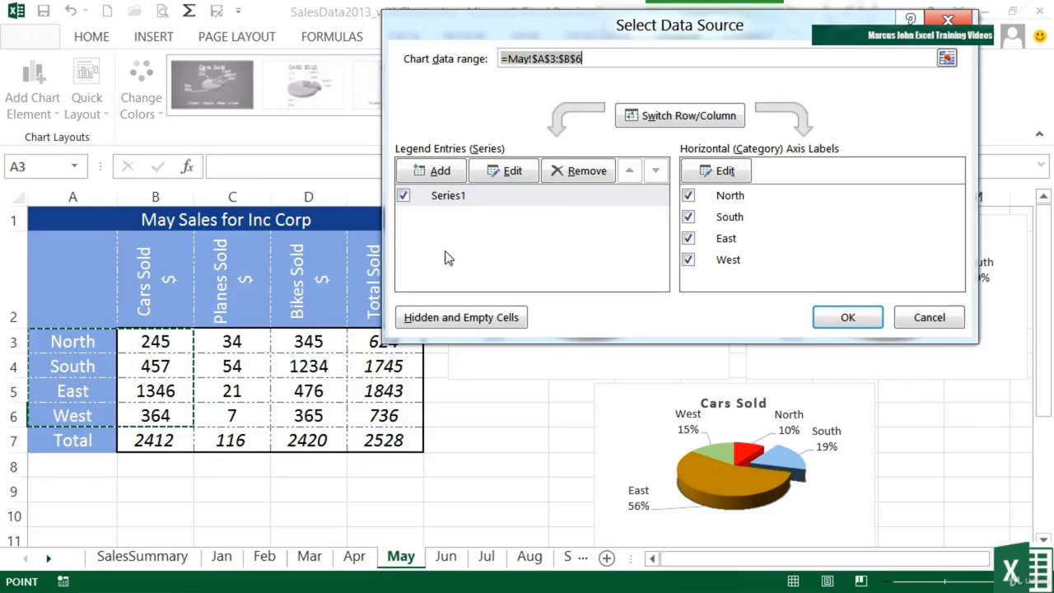
click(514, 175)
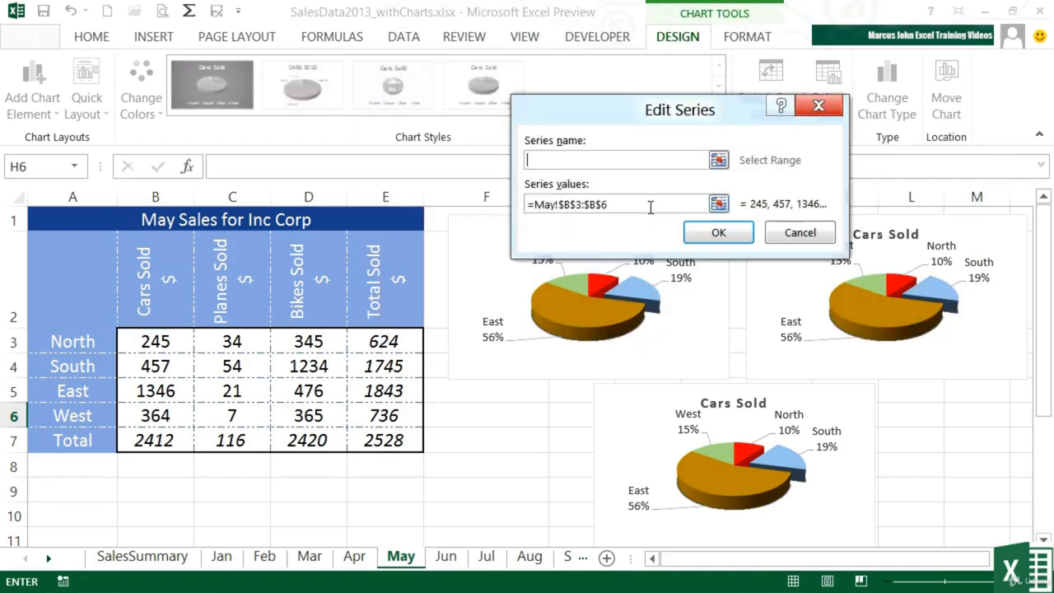
click(651, 206)
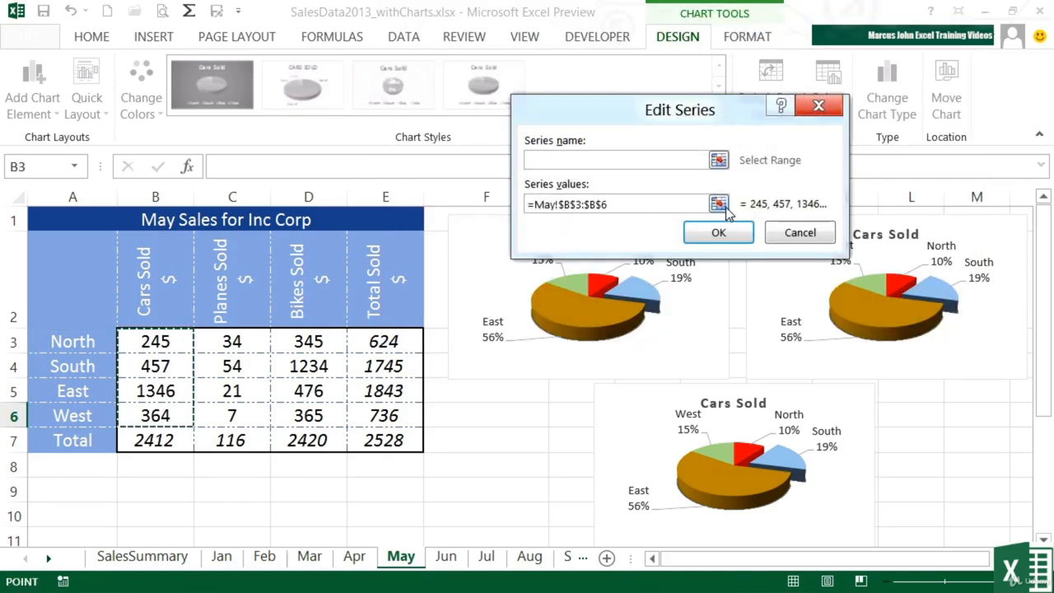
click(719, 204)
text(+)
drag(235, 342, 231, 416)
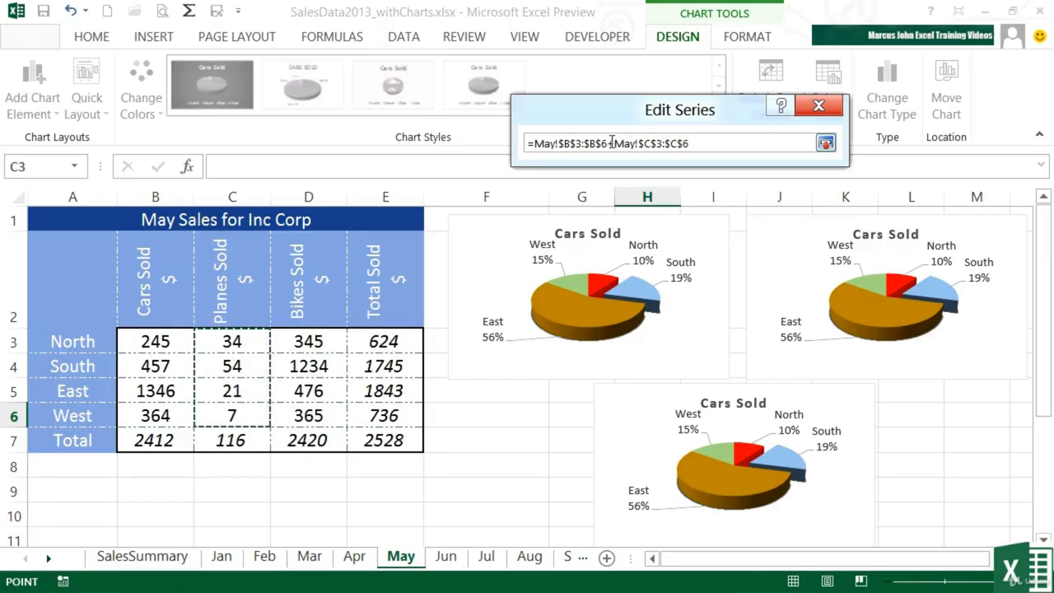
drag(616, 144, 533, 143)
key(BackSpace)
click(824, 145)
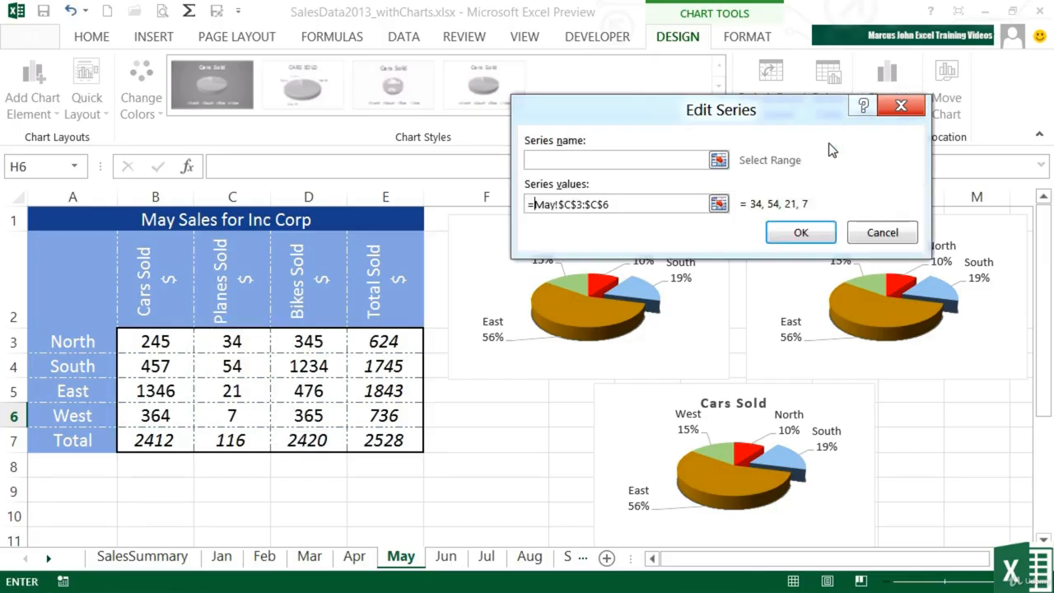
click(805, 230)
click(849, 319)
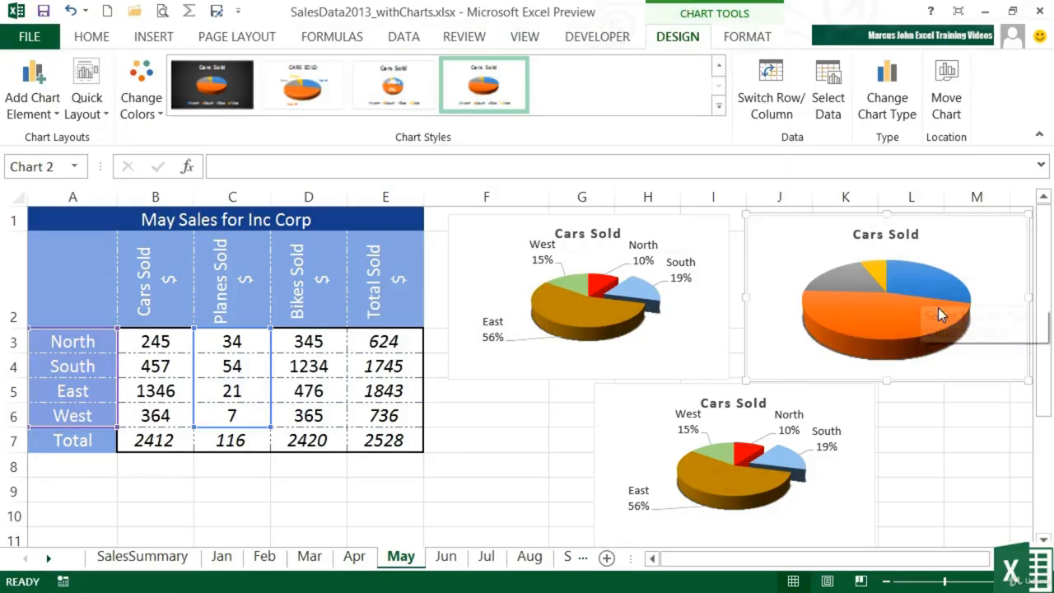
mouse_move(934, 303)
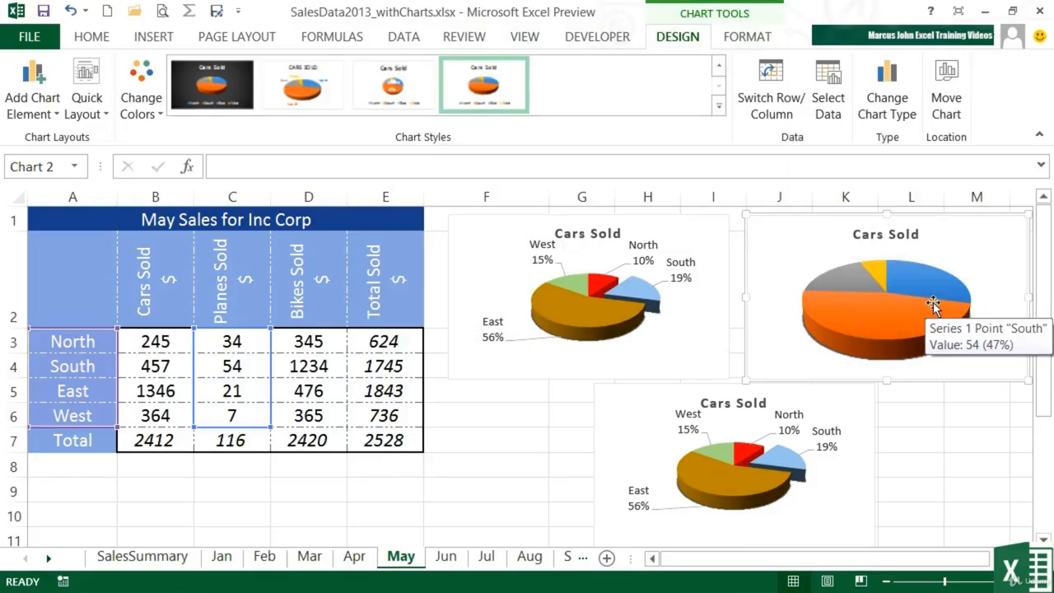
Step: Shift the lower chart's highlighted data range from the Cars Sold column to the Bikes Sold values in D3:D6
click(630, 391)
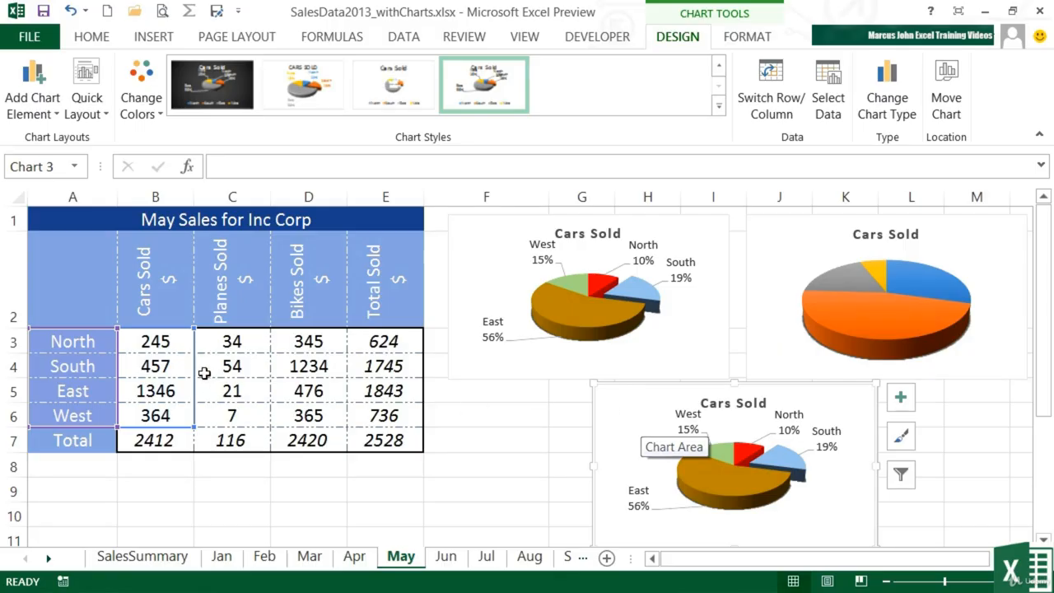
drag(196, 372, 296, 366)
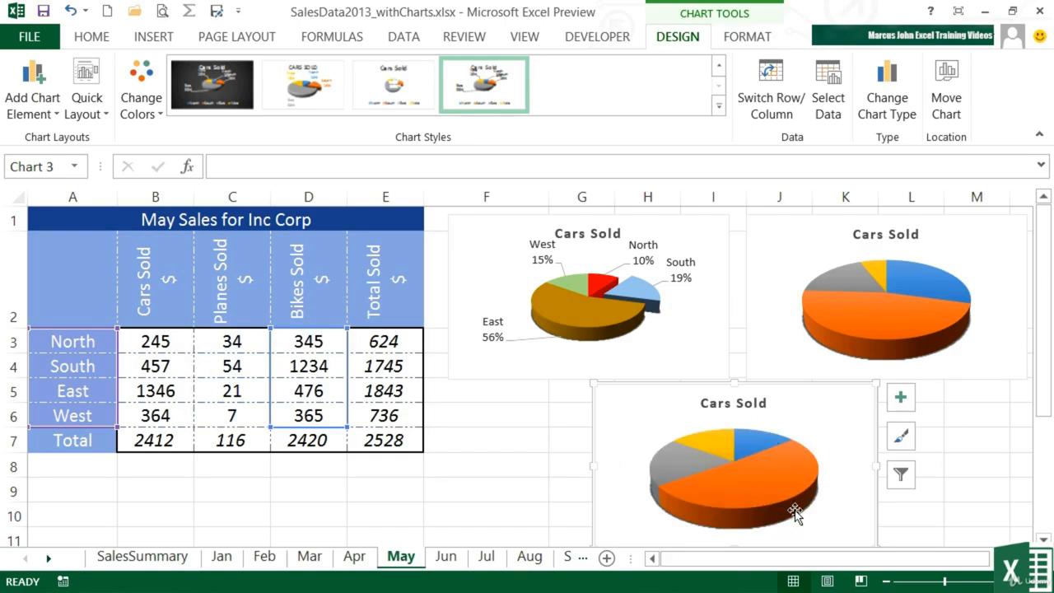
mouse_move(794, 512)
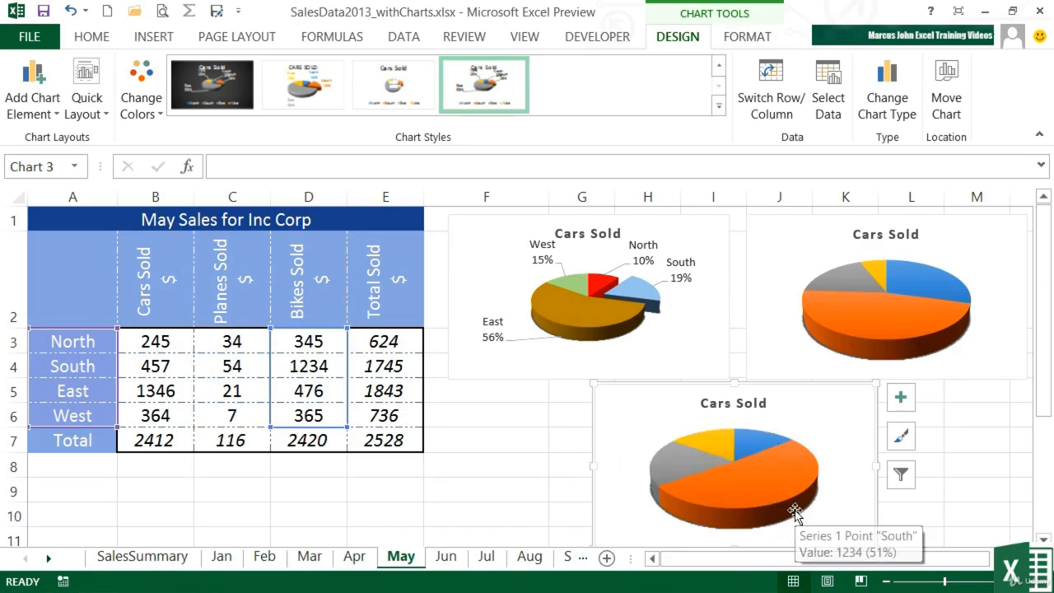
Step: Change the lower chart's title to "Bikes Sold"
click(720, 405)
click(716, 408)
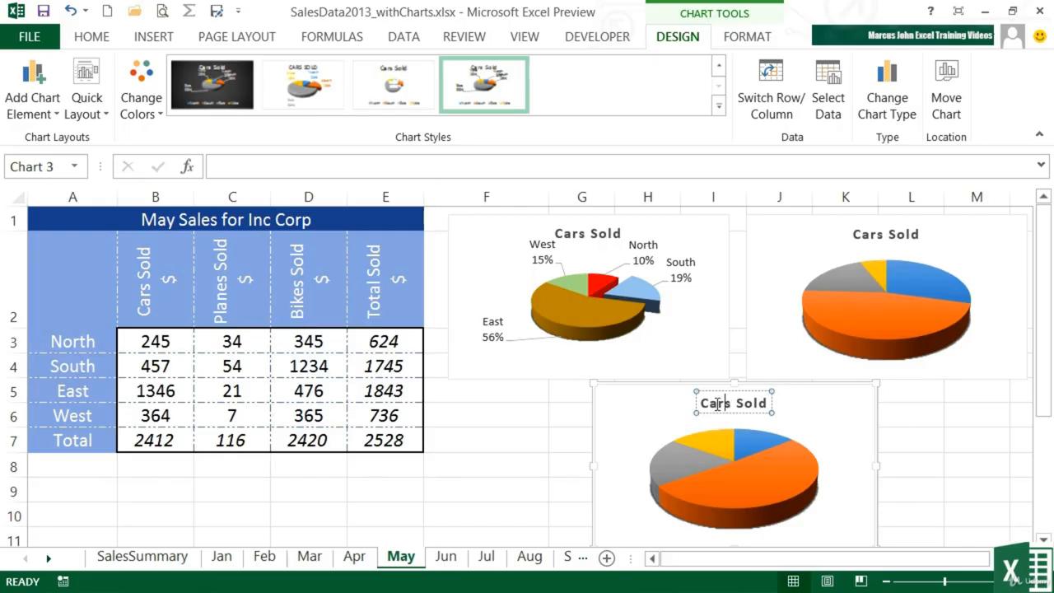
double_click(717, 405)
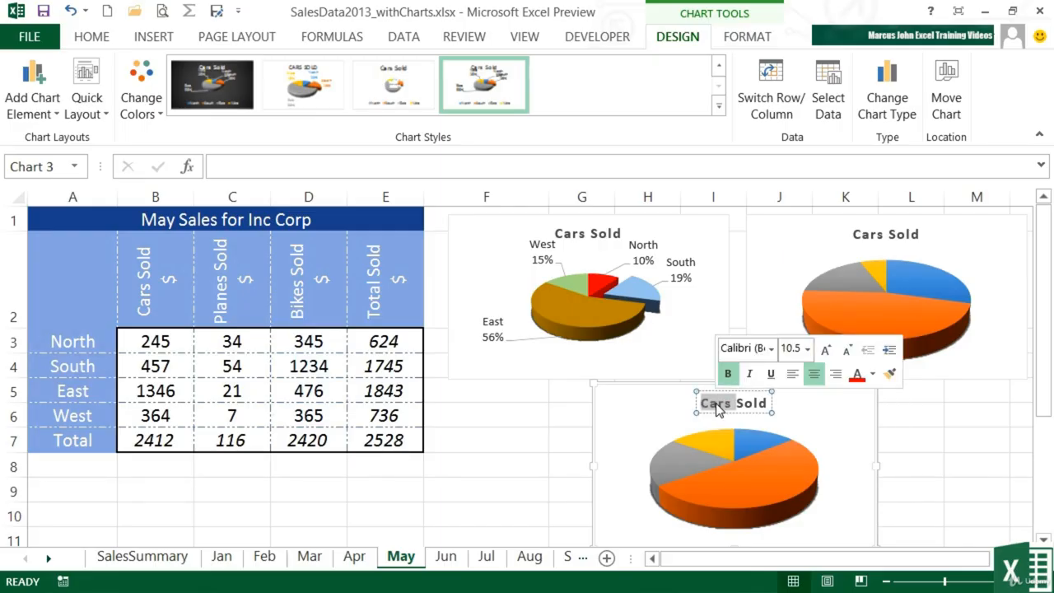
text(Bikes)
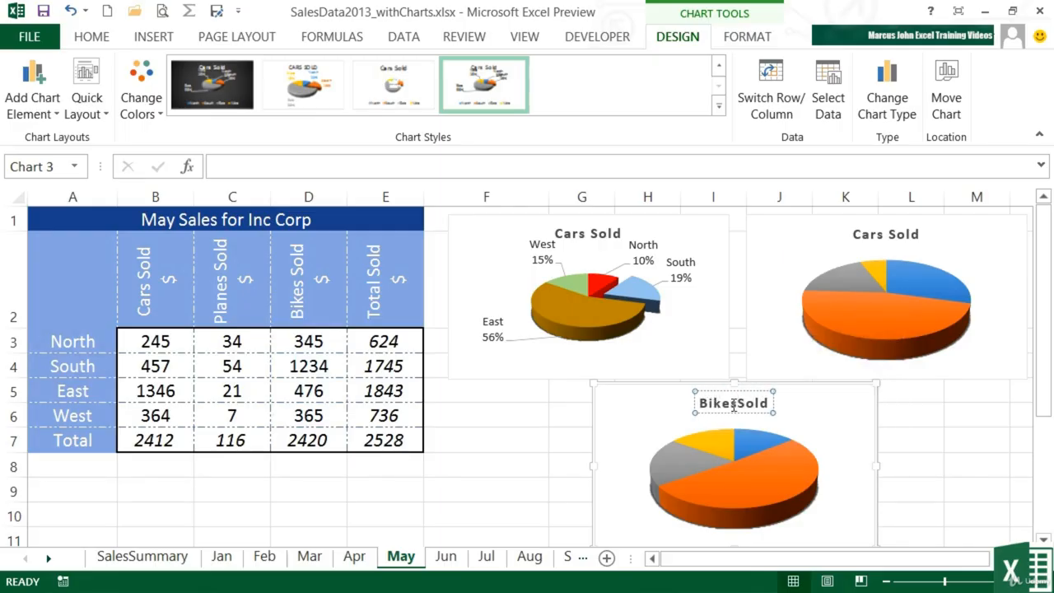
Step: Change the title of the chart with the Planes Sold data to "PLanes Sold"
click(876, 237)
click(873, 237)
double_click(873, 237)
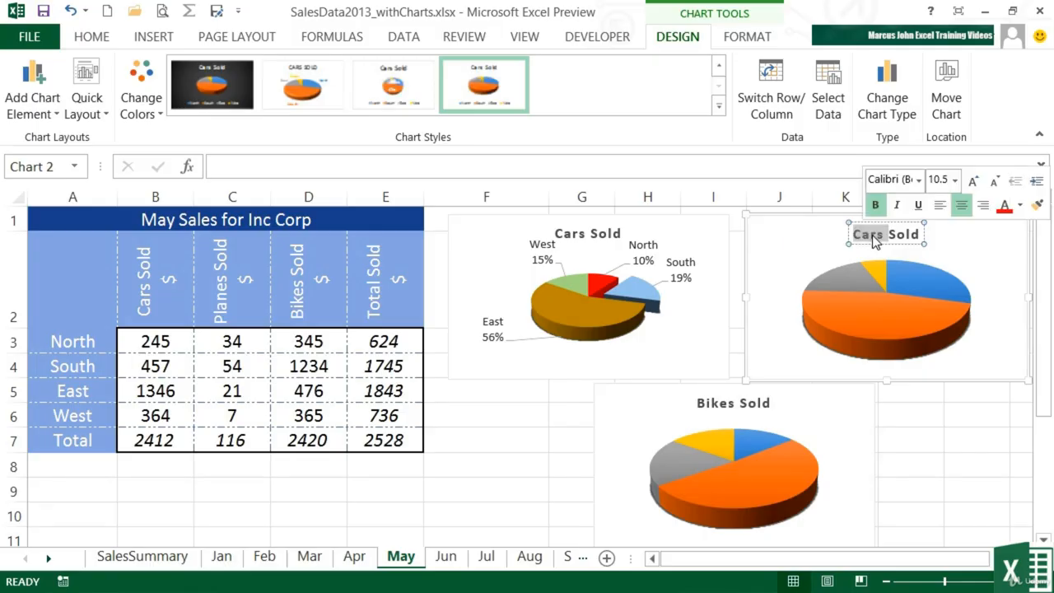
text(PLanes)
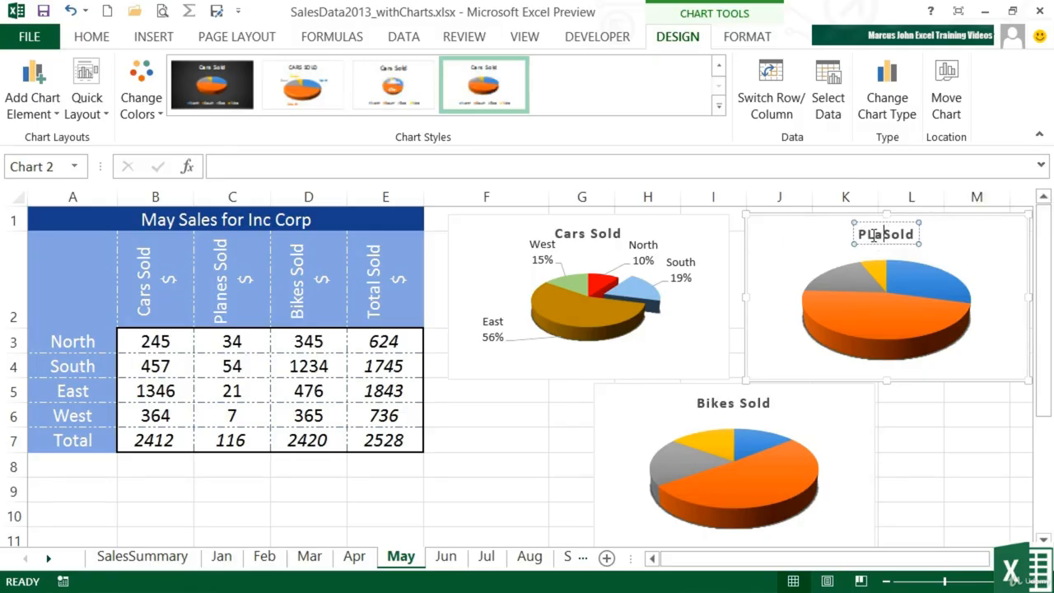
click(997, 260)
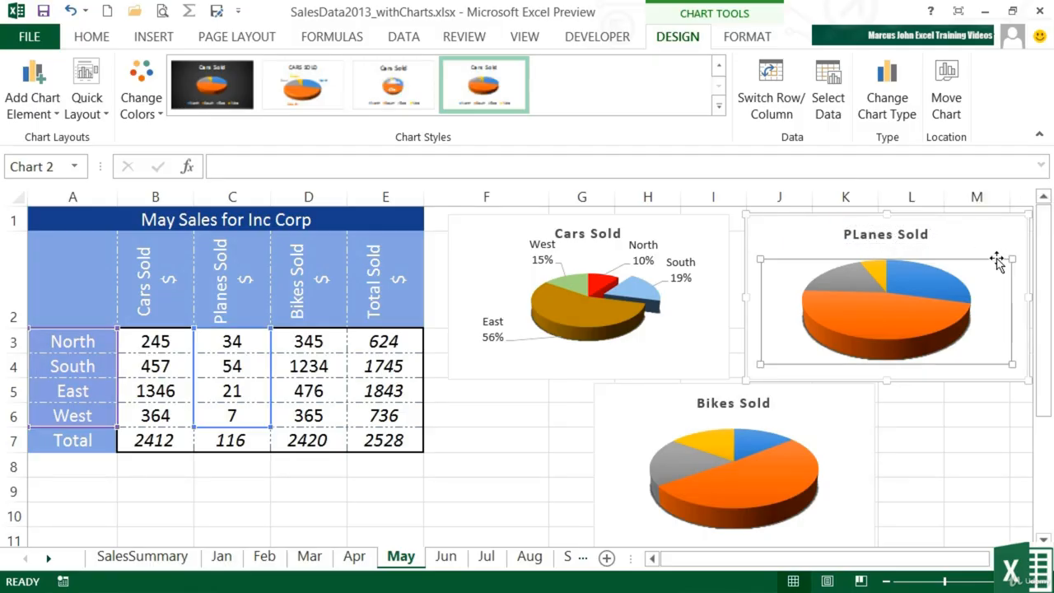
Step: Pull the blue North slice slightly away from the pie in both the PLanes Sold and Bikes Sold charts
click(921, 288)
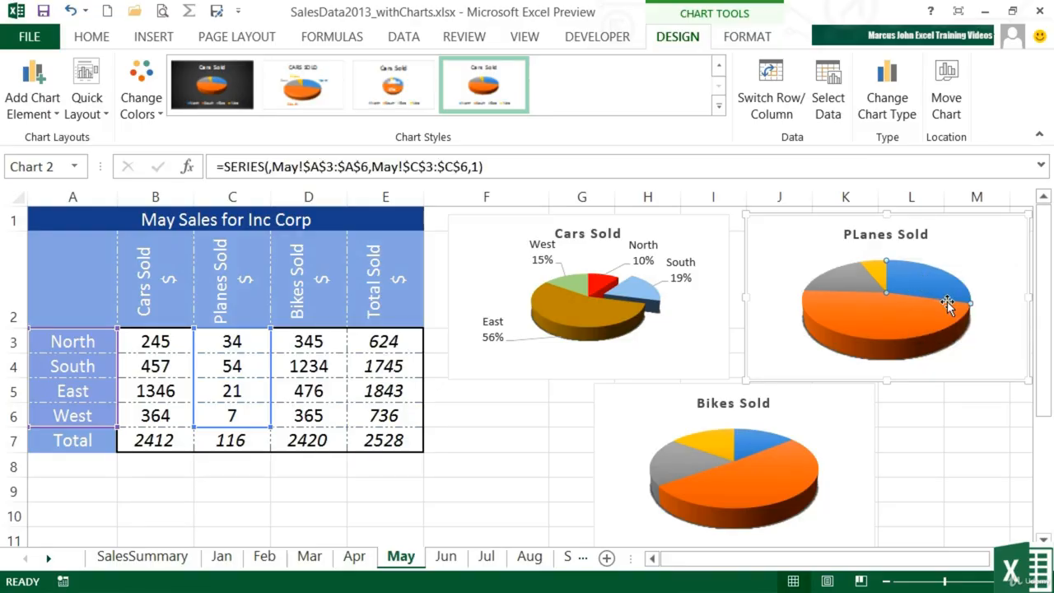
drag(937, 278, 952, 282)
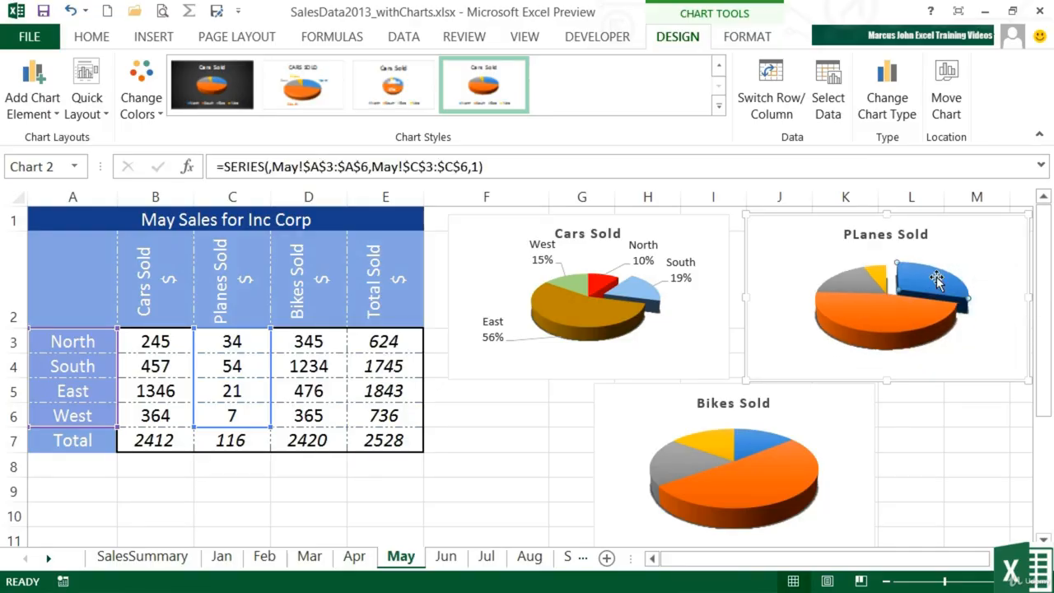
click(753, 452)
click(752, 451)
drag(749, 443, 766, 429)
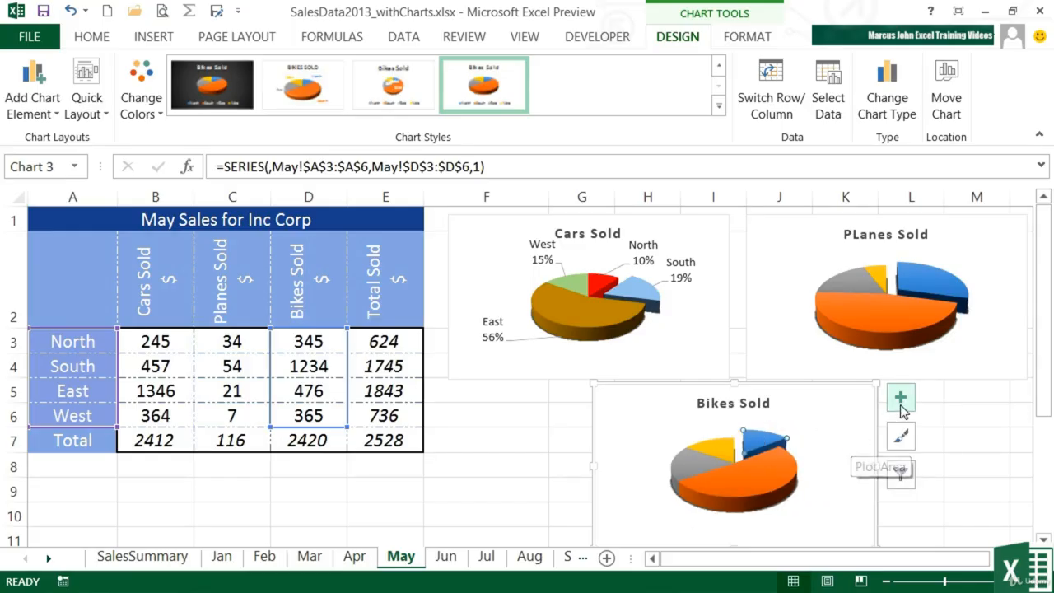
Step: Add a data label to the Bikes Sold chart's North slice, showing category name and percentage instead of the value
click(901, 399)
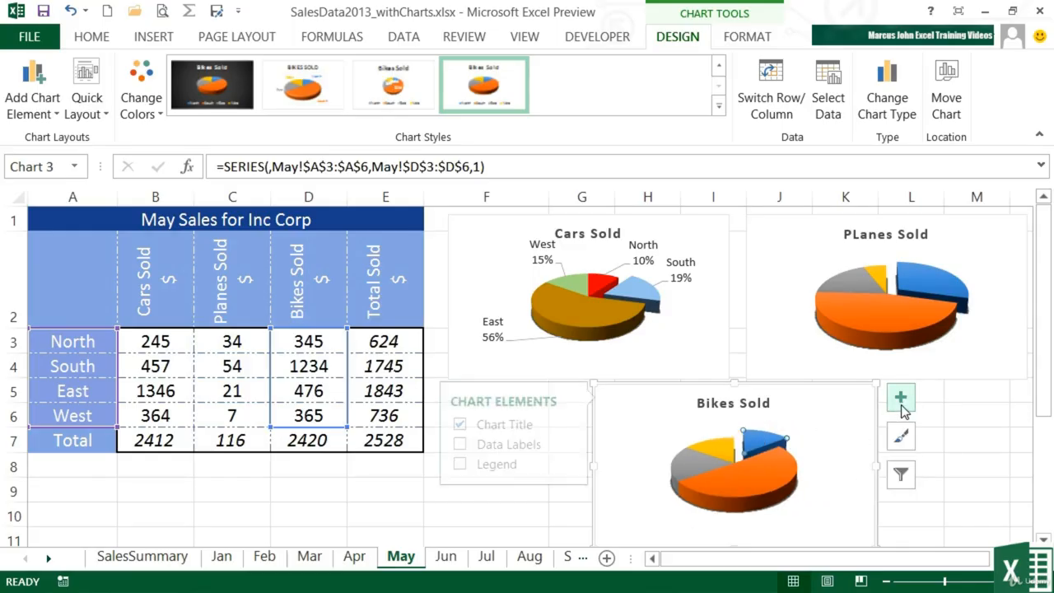
click(558, 446)
click(640, 570)
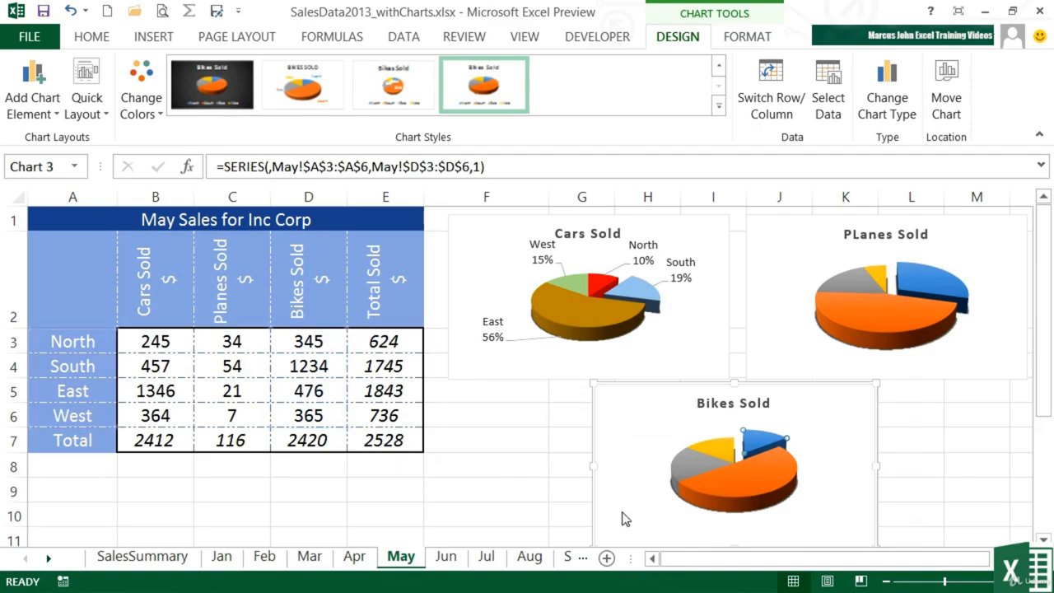
scroll(1038, 348, up, 3)
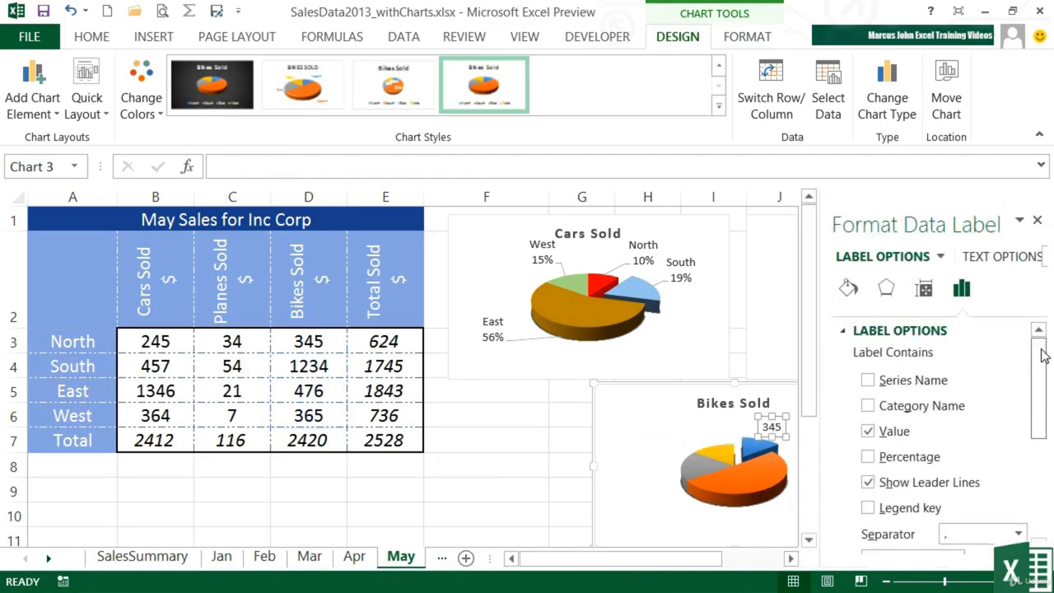
click(868, 431)
click(869, 456)
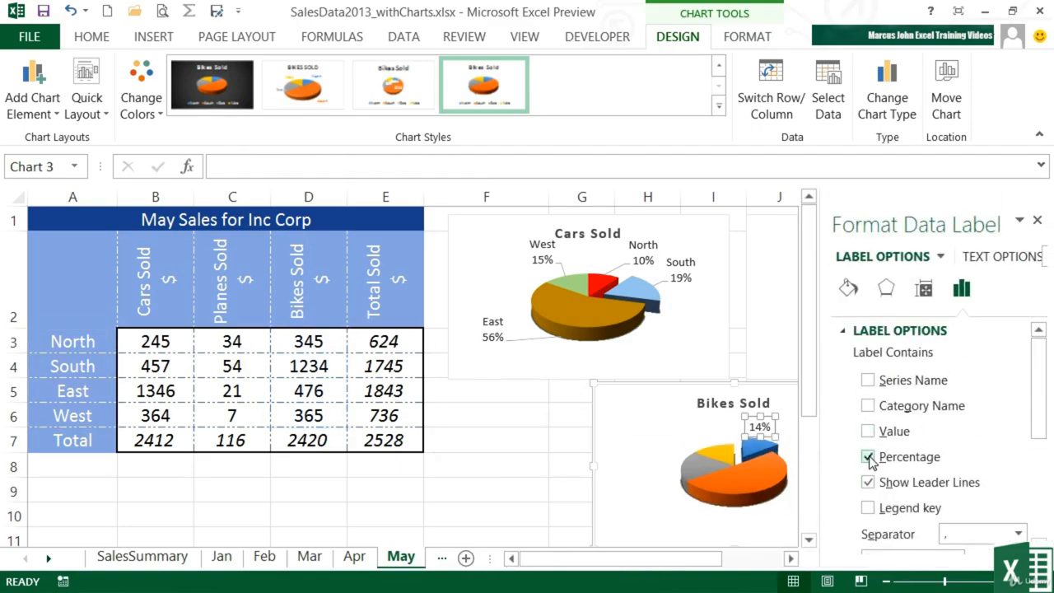
click(868, 406)
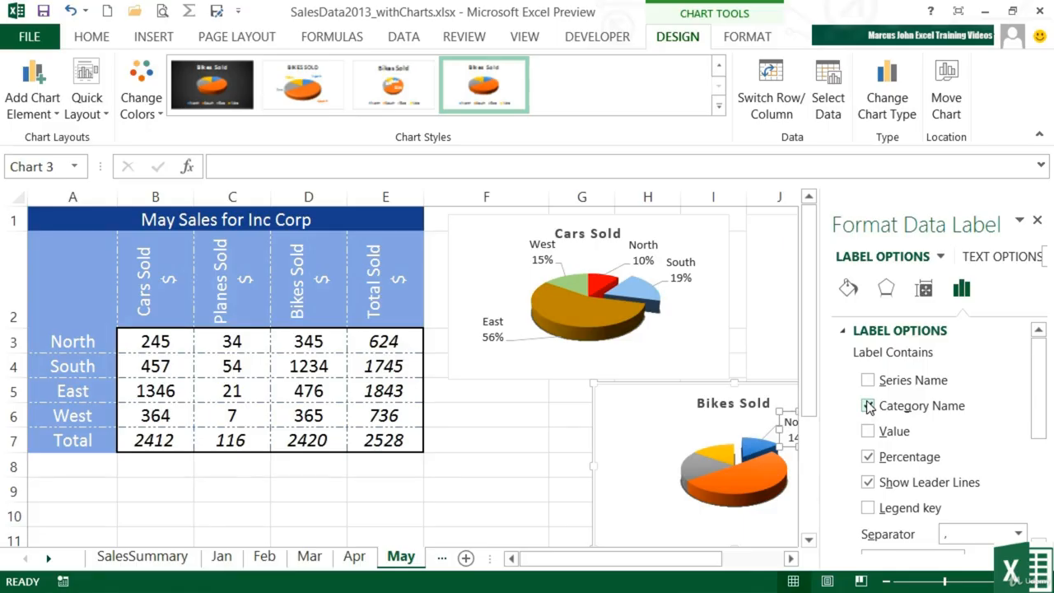
Step: Extend the Bikes Sold chart's data labels to all slices, showing category name and percentage
click(791, 527)
click(762, 560)
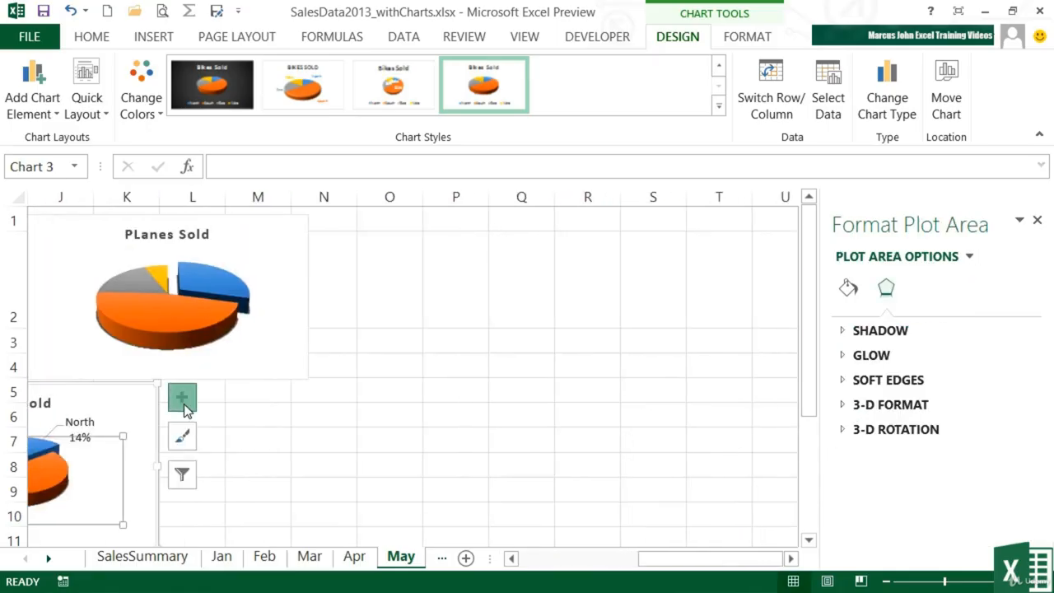
click(182, 403)
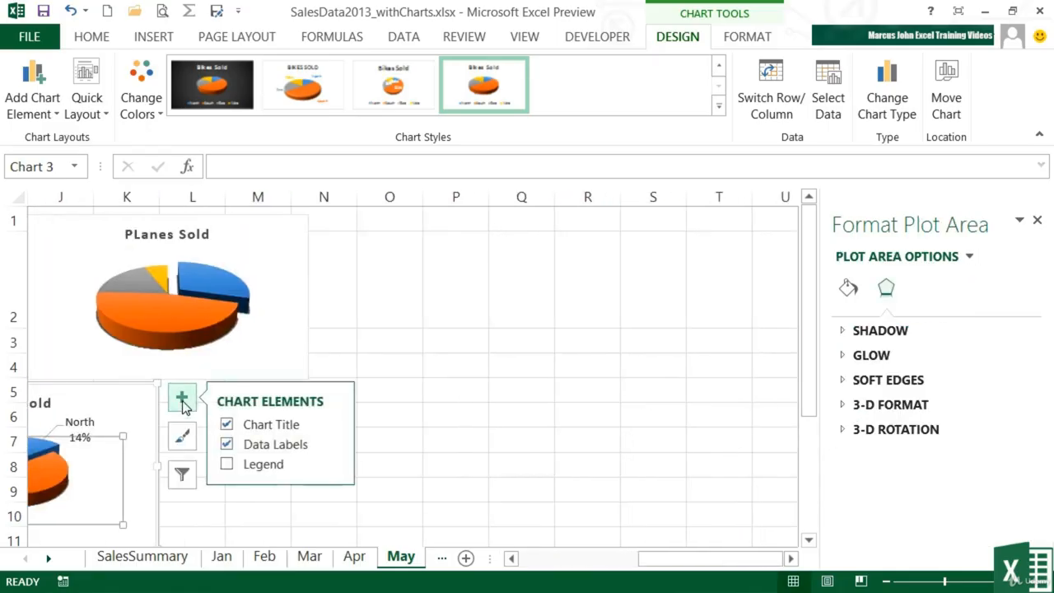
click(335, 446)
click(406, 570)
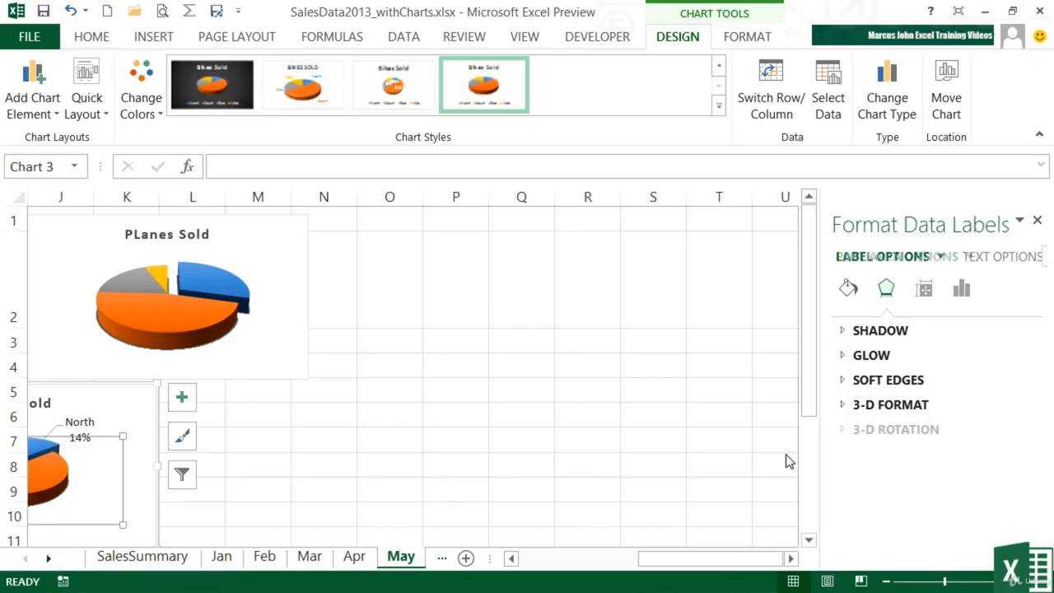
click(963, 300)
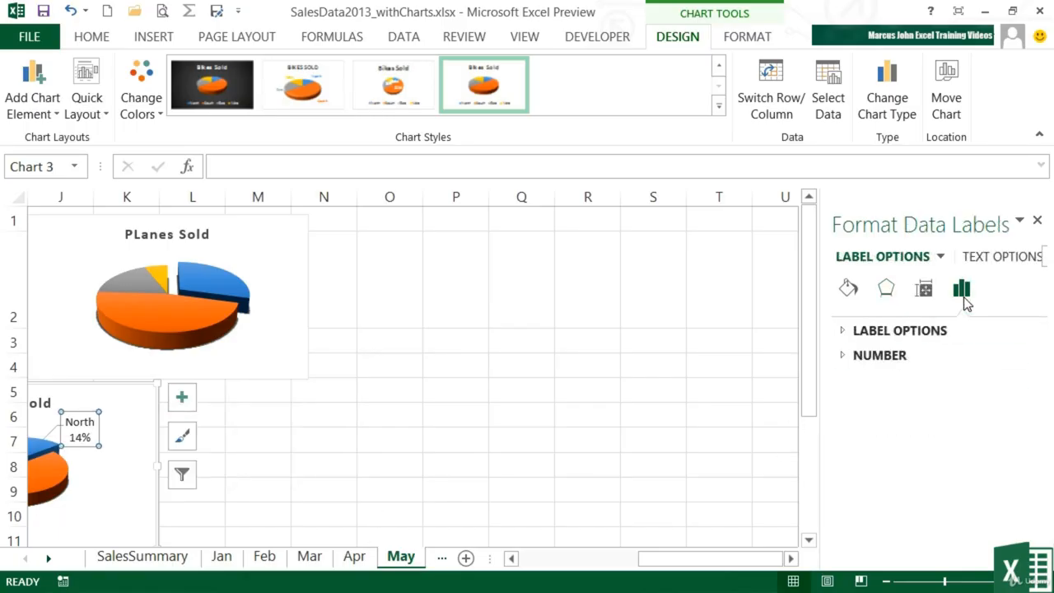
click(840, 331)
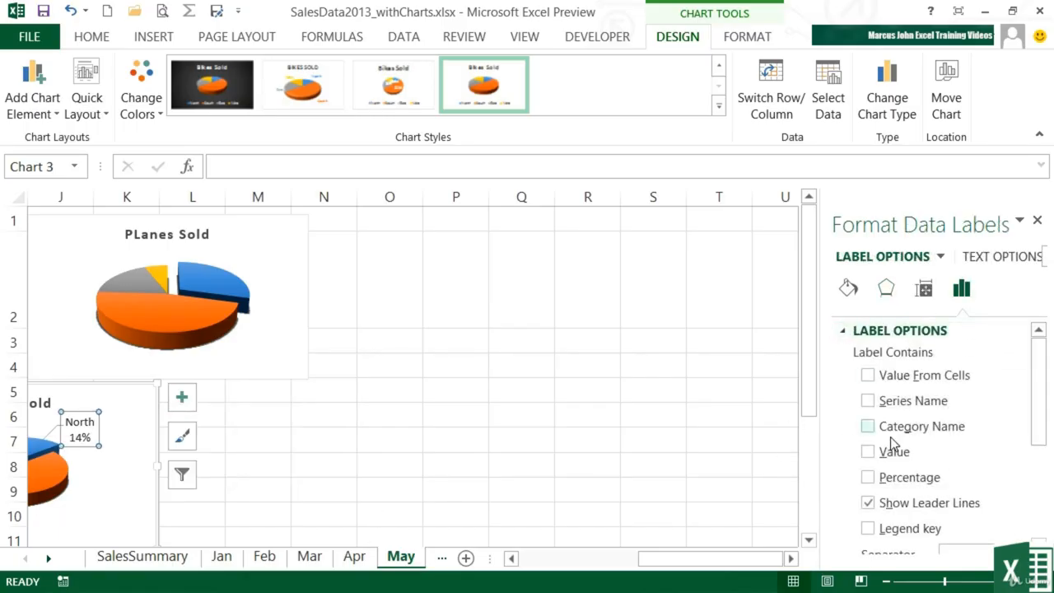
click(868, 477)
click(869, 427)
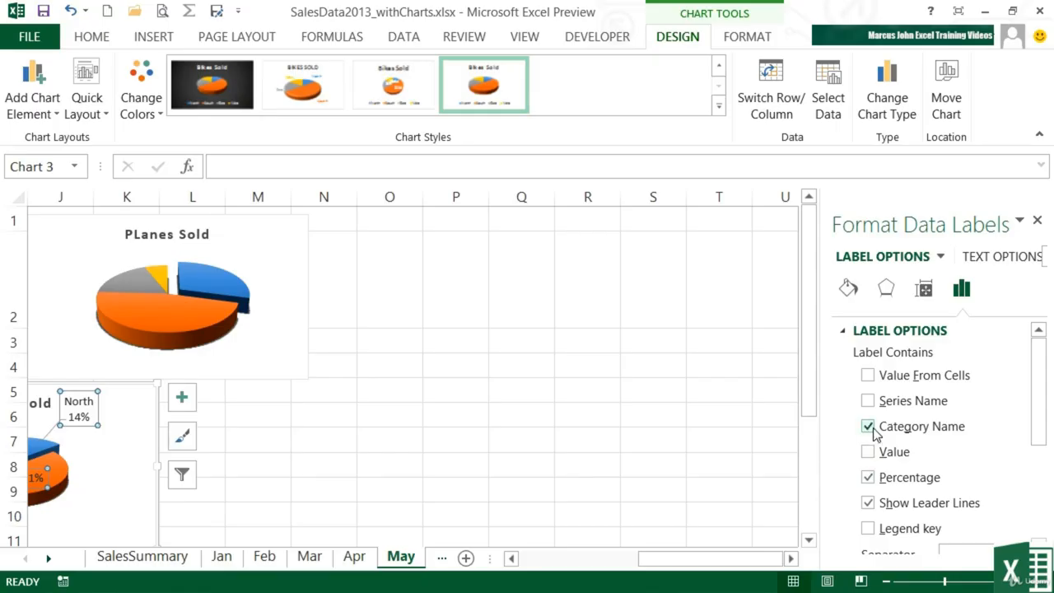
Step: Add data labels to all slices of the PLanes Sold chart and open their formatting options
drag(729, 562, 635, 565)
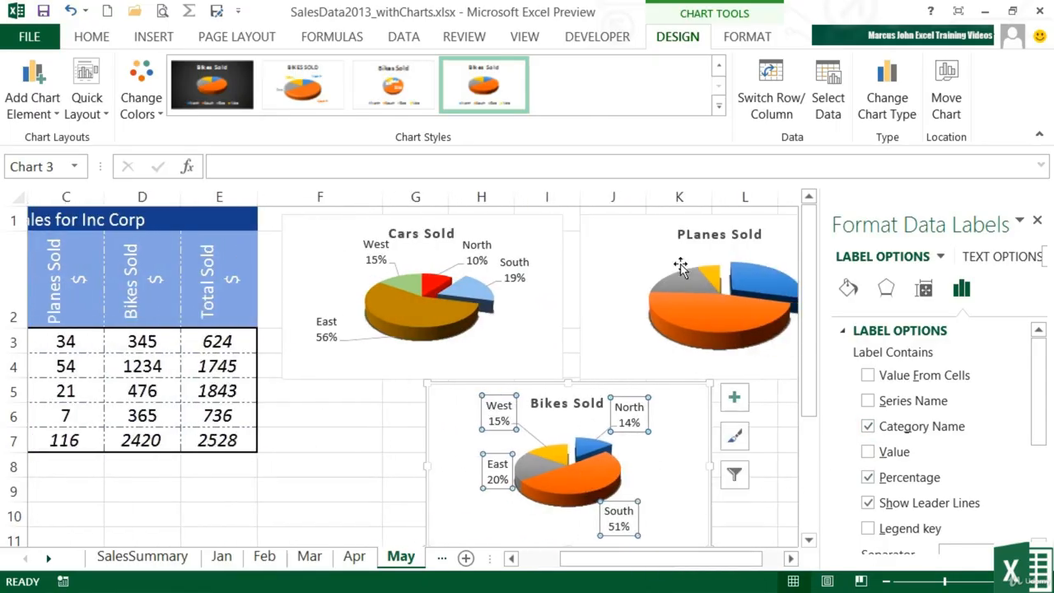
click(618, 236)
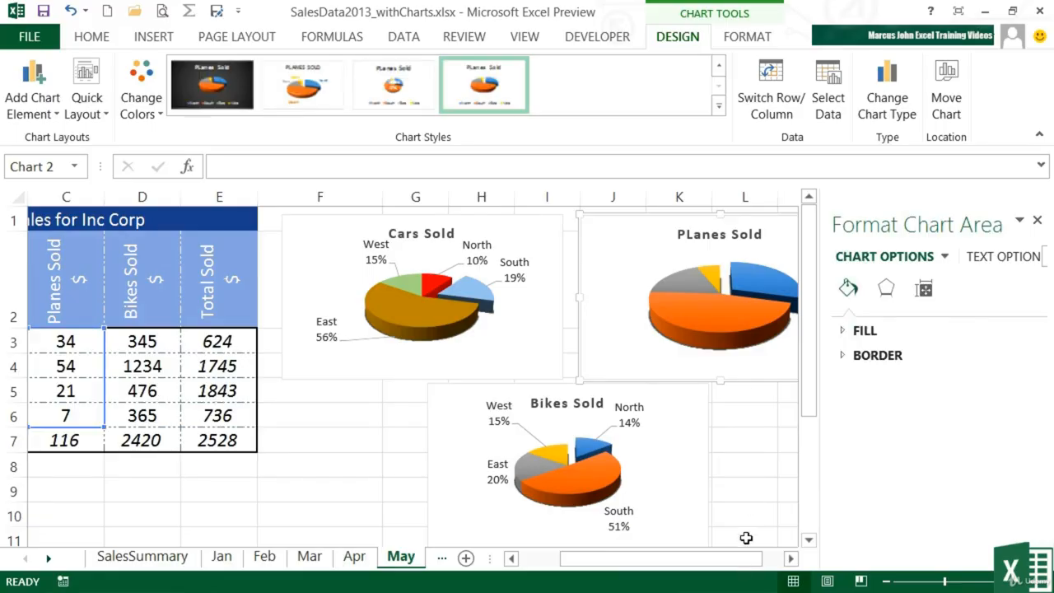
drag(744, 560, 764, 563)
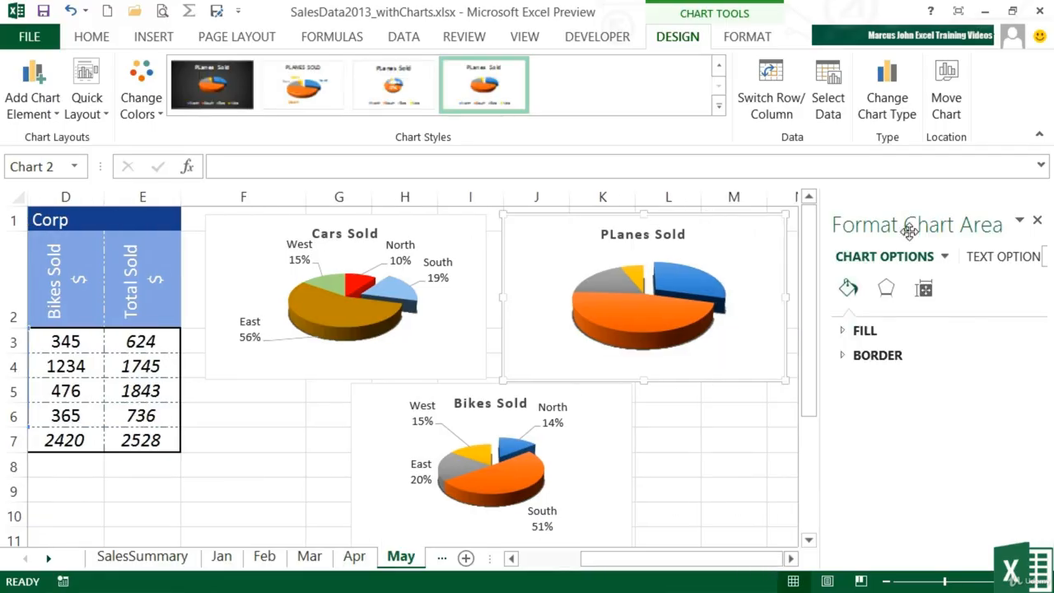
click(1038, 222)
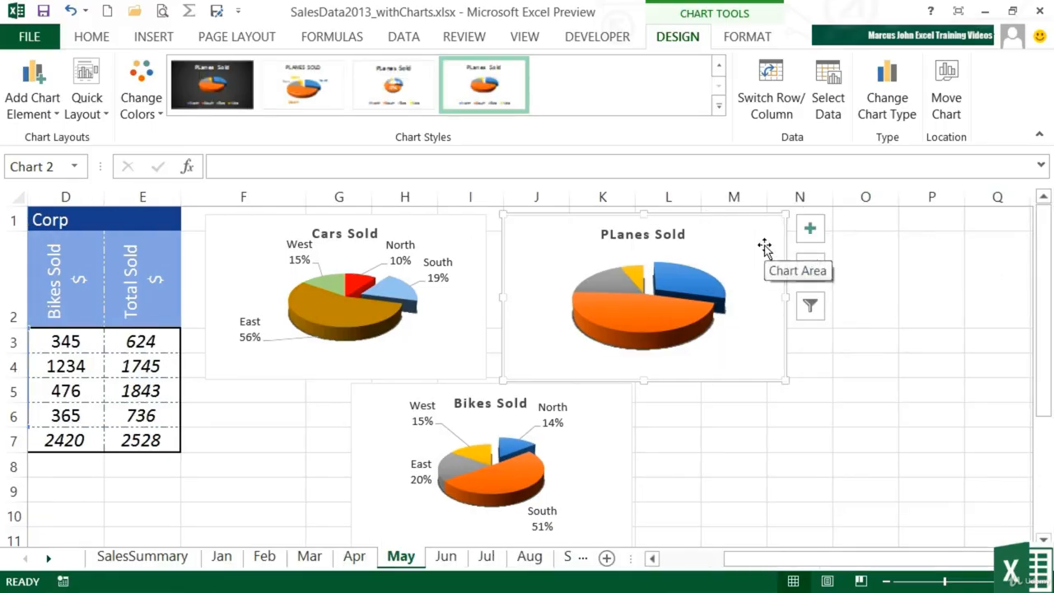
click(810, 228)
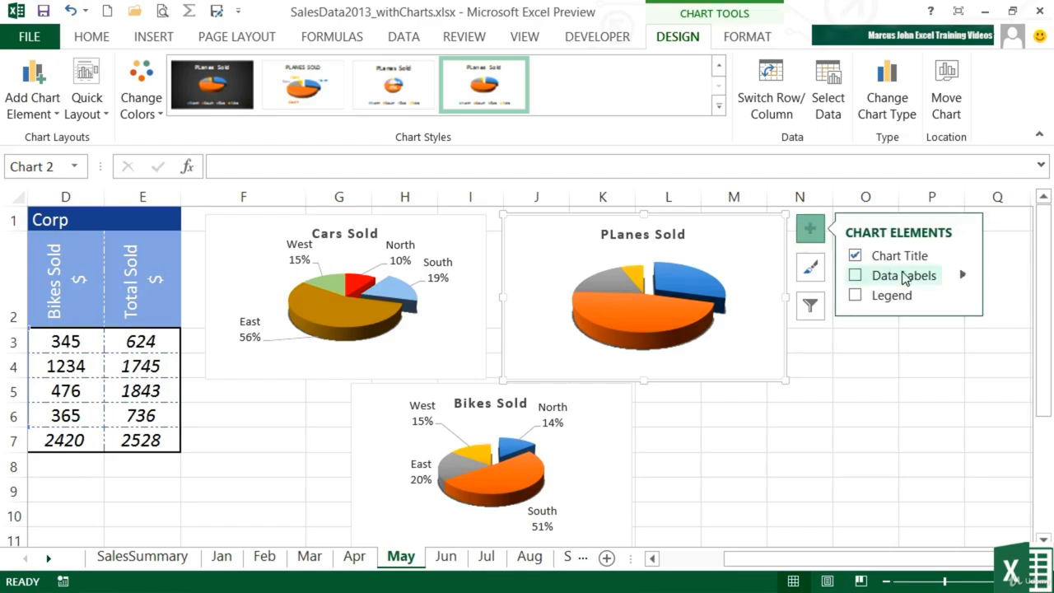
click(962, 276)
click(778, 407)
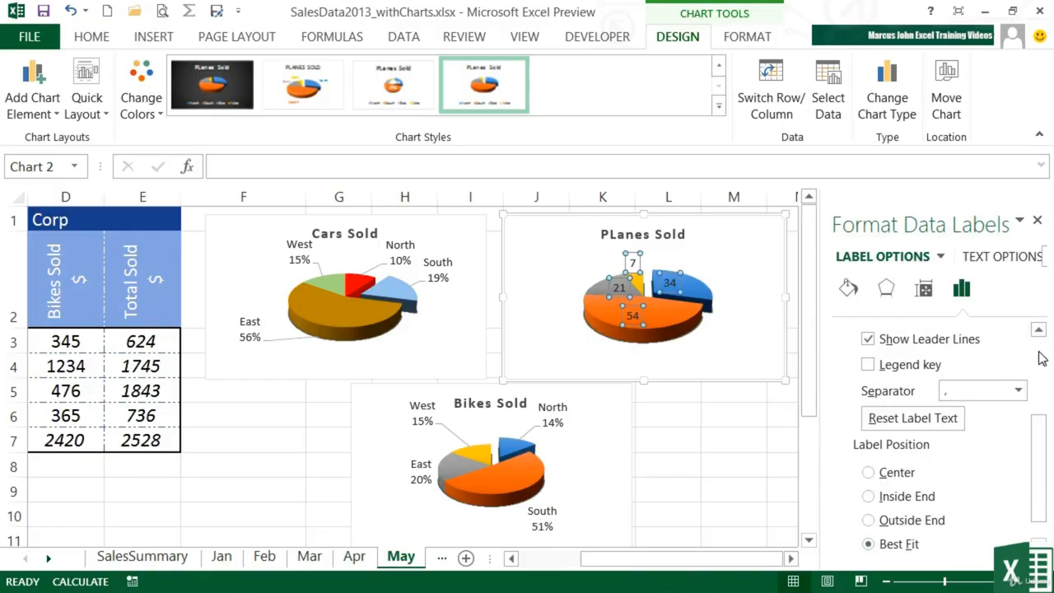
Step: Set the PLanes Sold data labels to show category name and percentage instead of the value, and close the label formatting
scroll(1039, 346, up, 3)
click(868, 478)
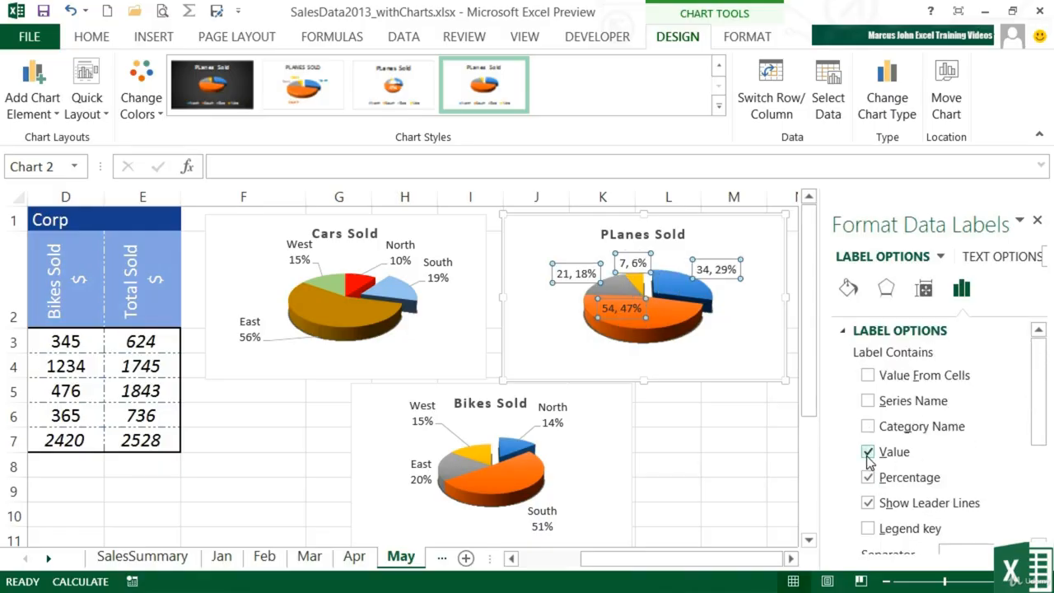
click(868, 453)
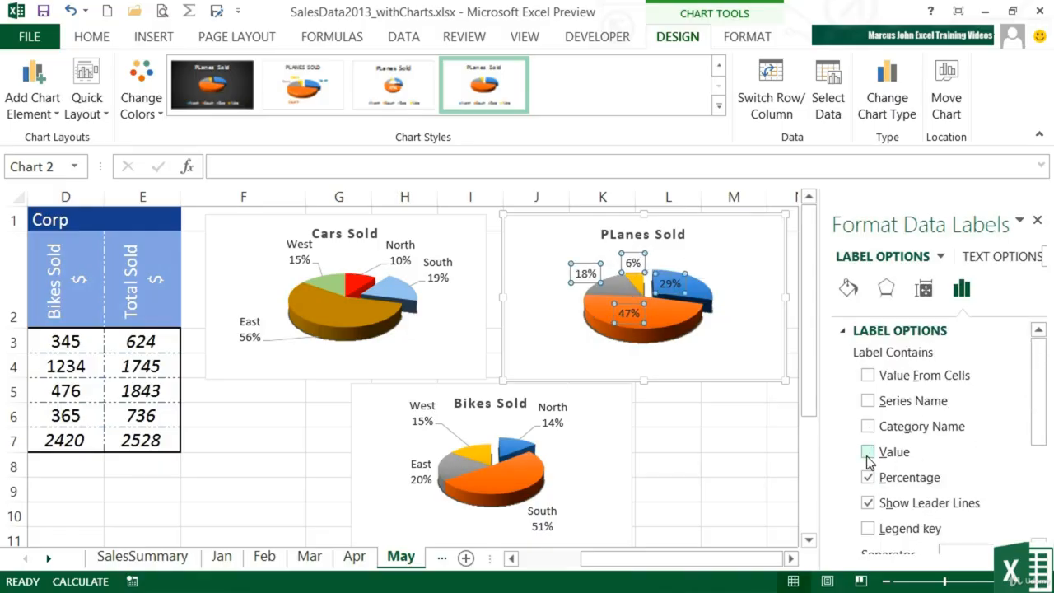
click(1039, 221)
click(897, 427)
drag(774, 562, 702, 570)
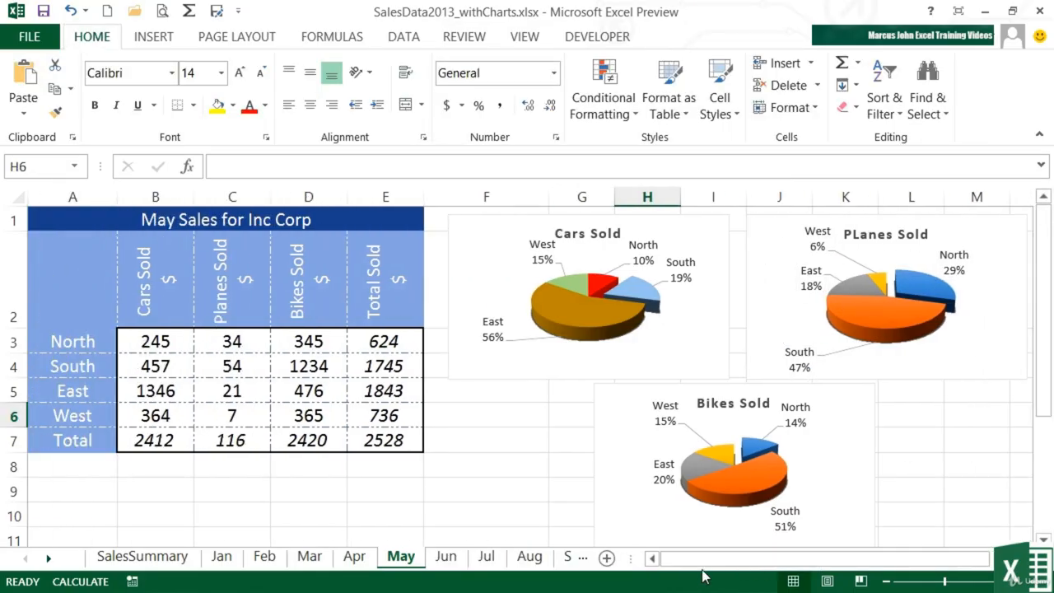